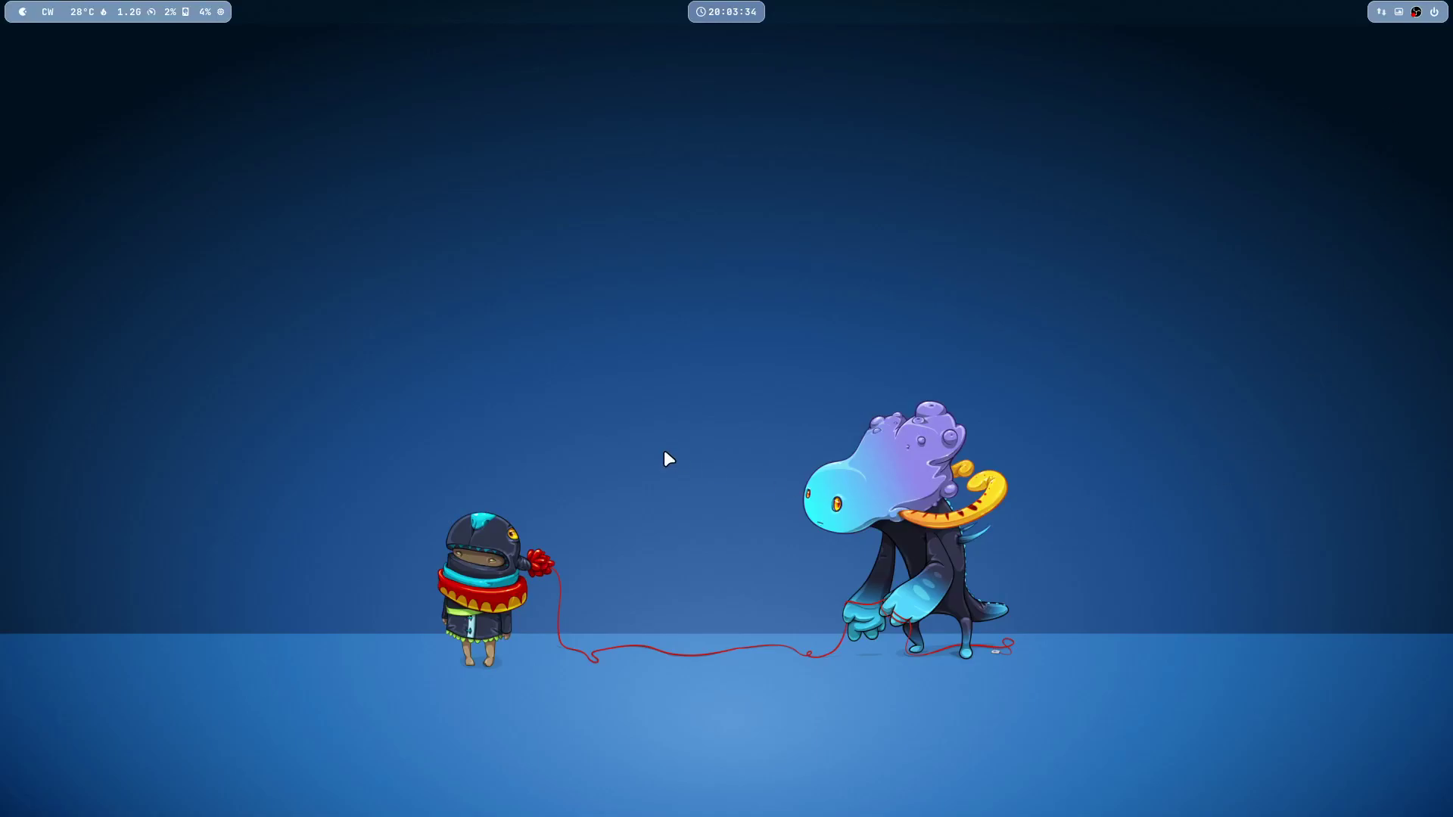
Step: Show the ISO release details and run the velow package update, then close that terminal
key("super+Return")
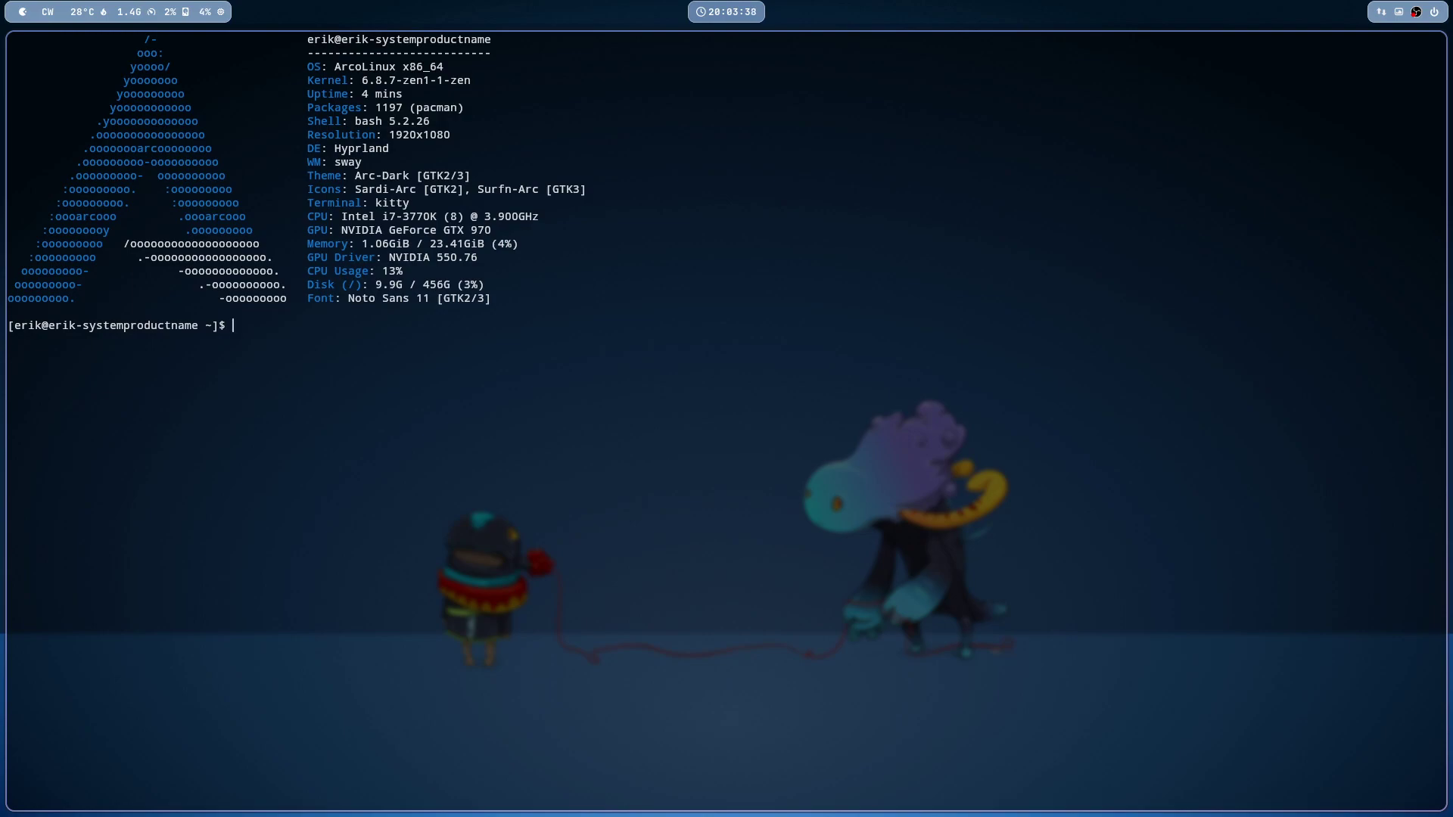
type("iso")
key("Return")
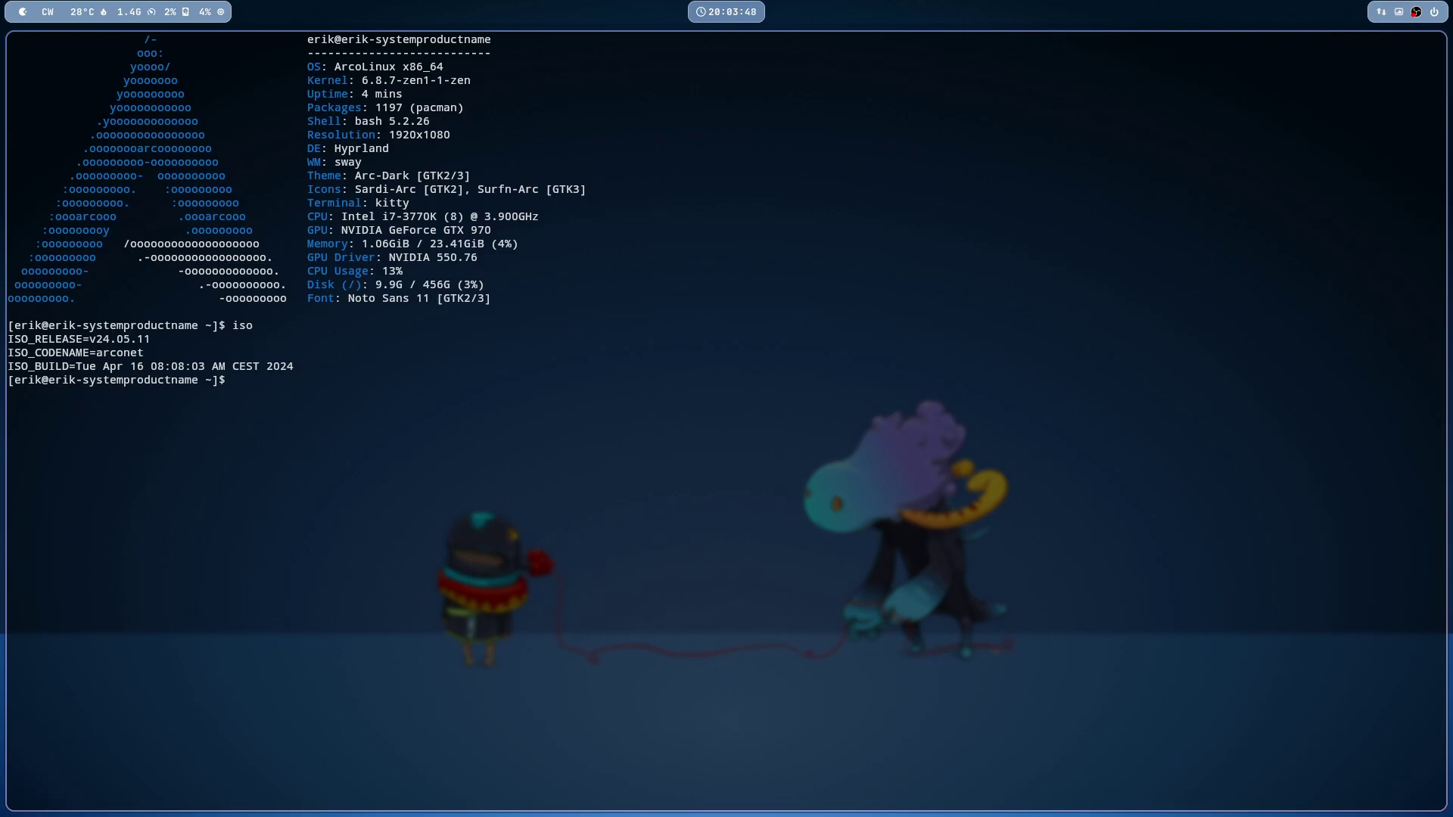
type("velow")
key("Return")
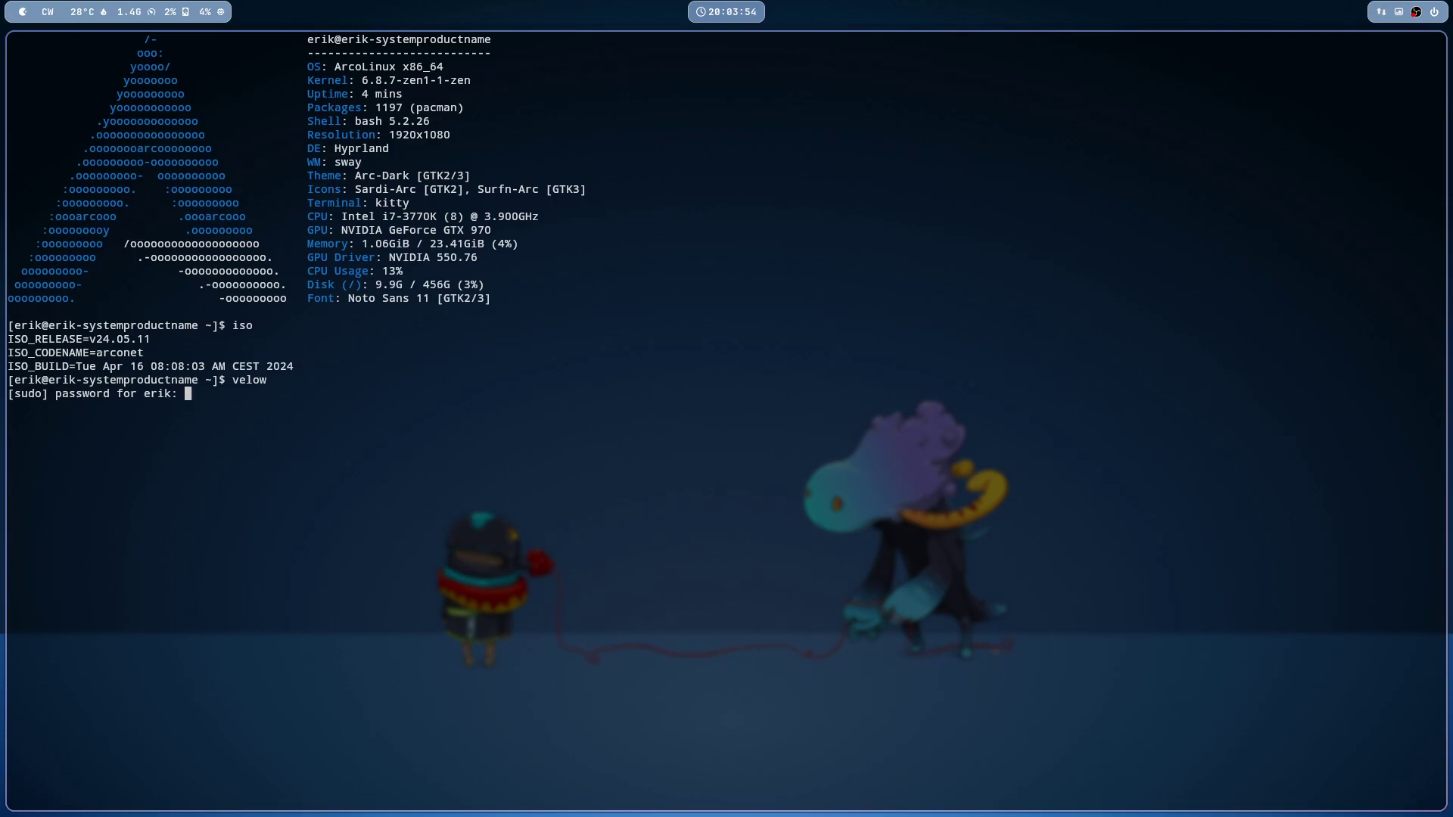
key("Return")
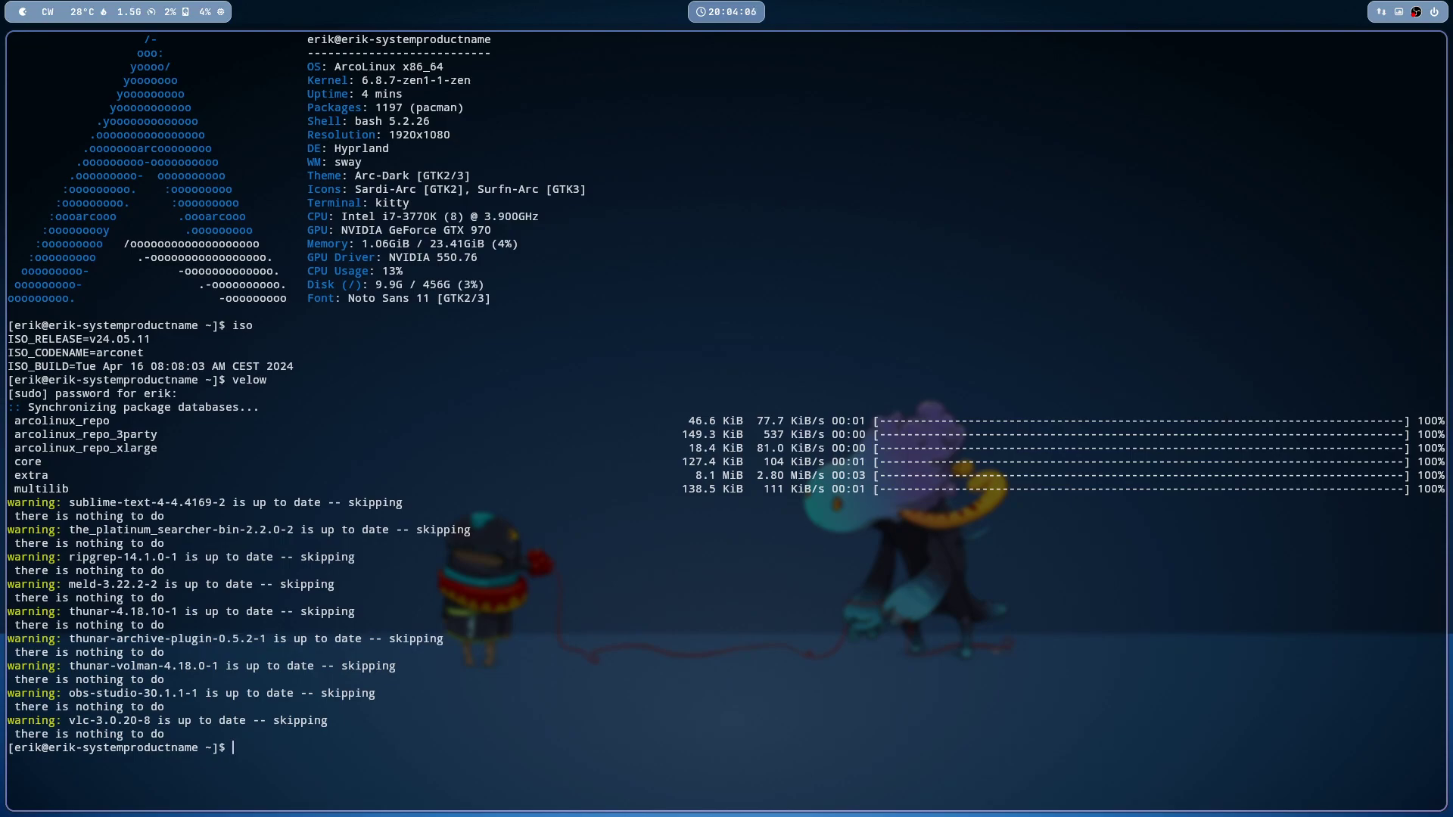
key("super+q")
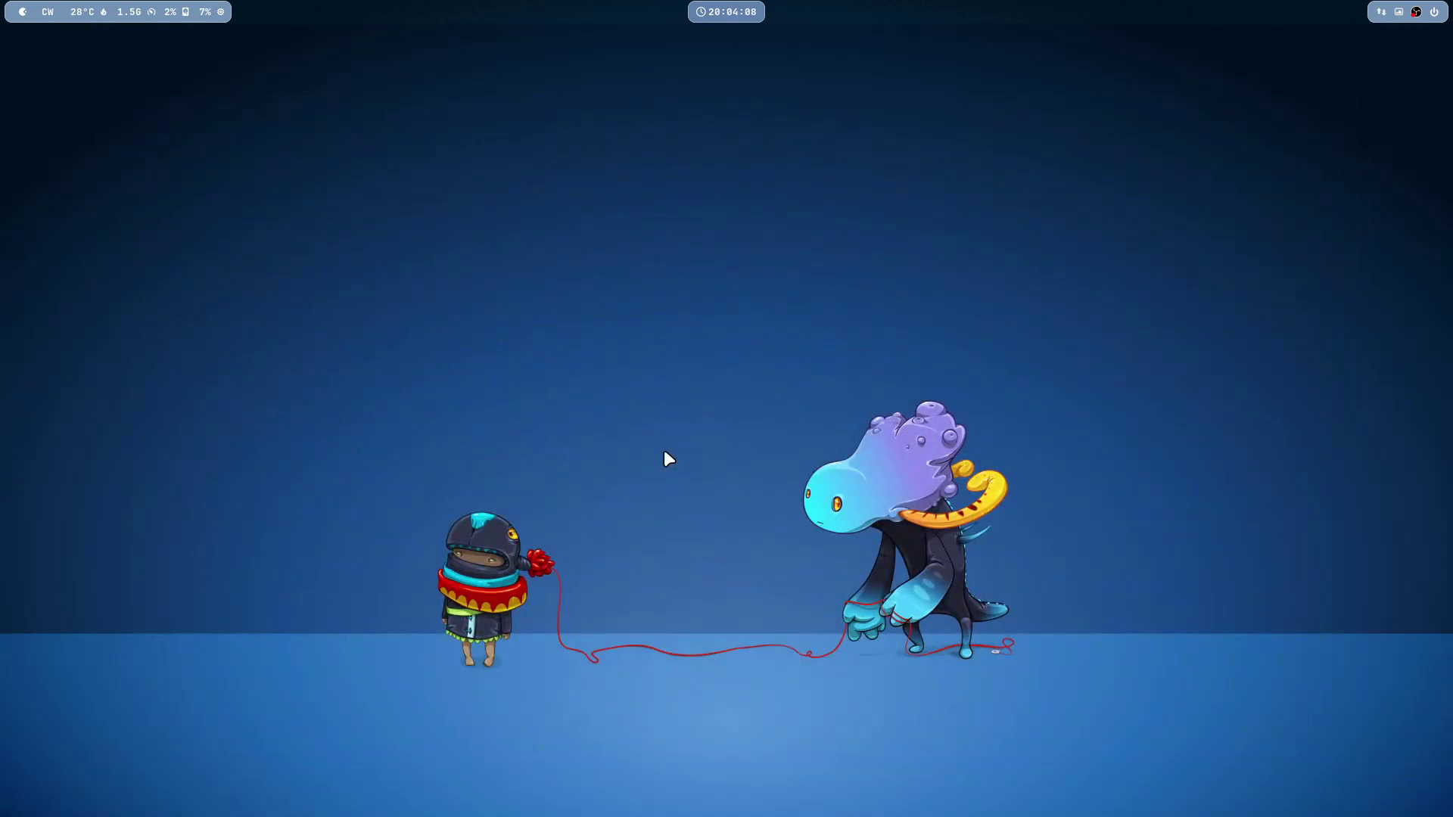
Step: In a fresh terminal run update with the sudo password, then list the remove- helper commands
key("super+Return")
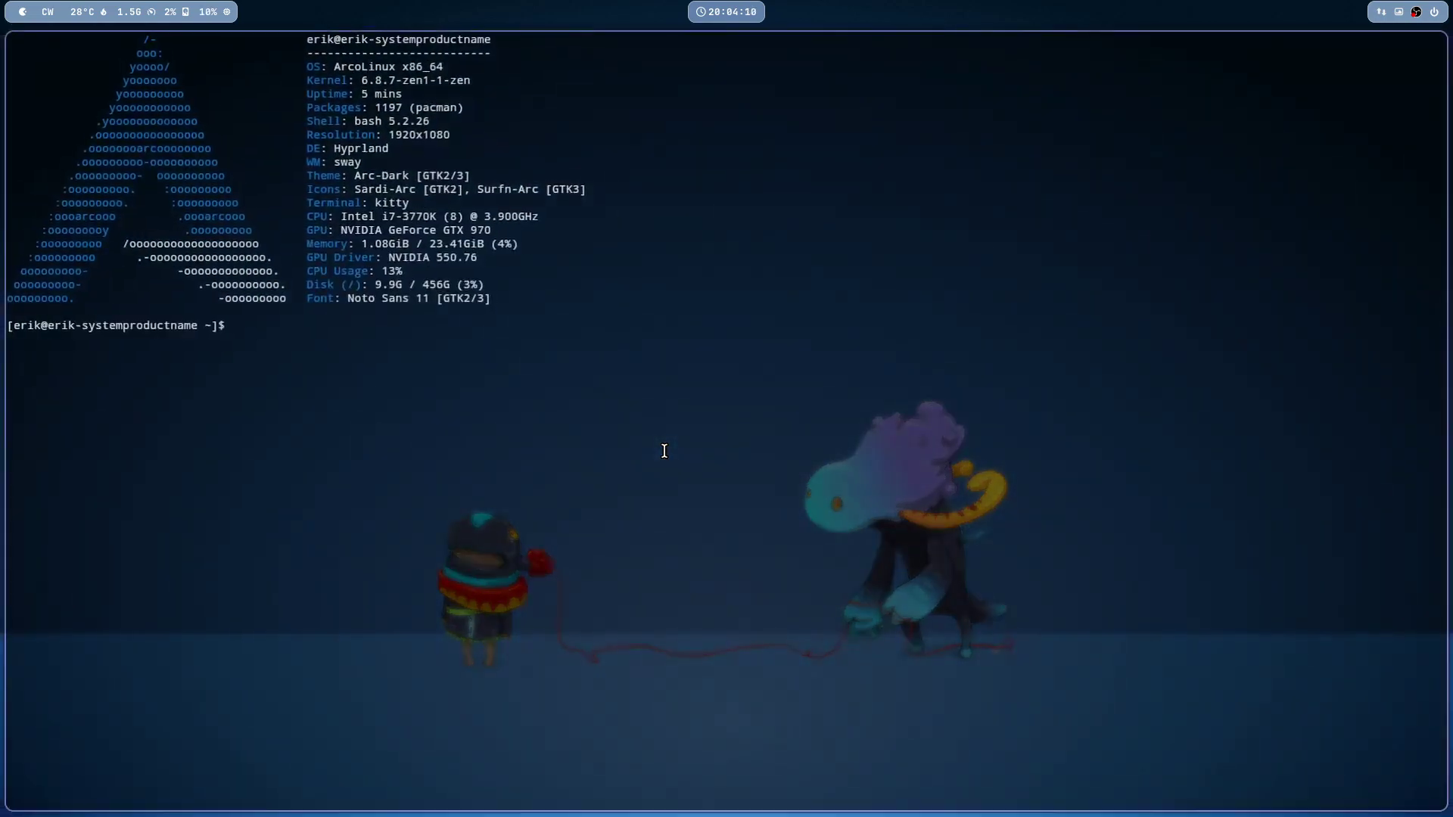
type("update")
key("Return")
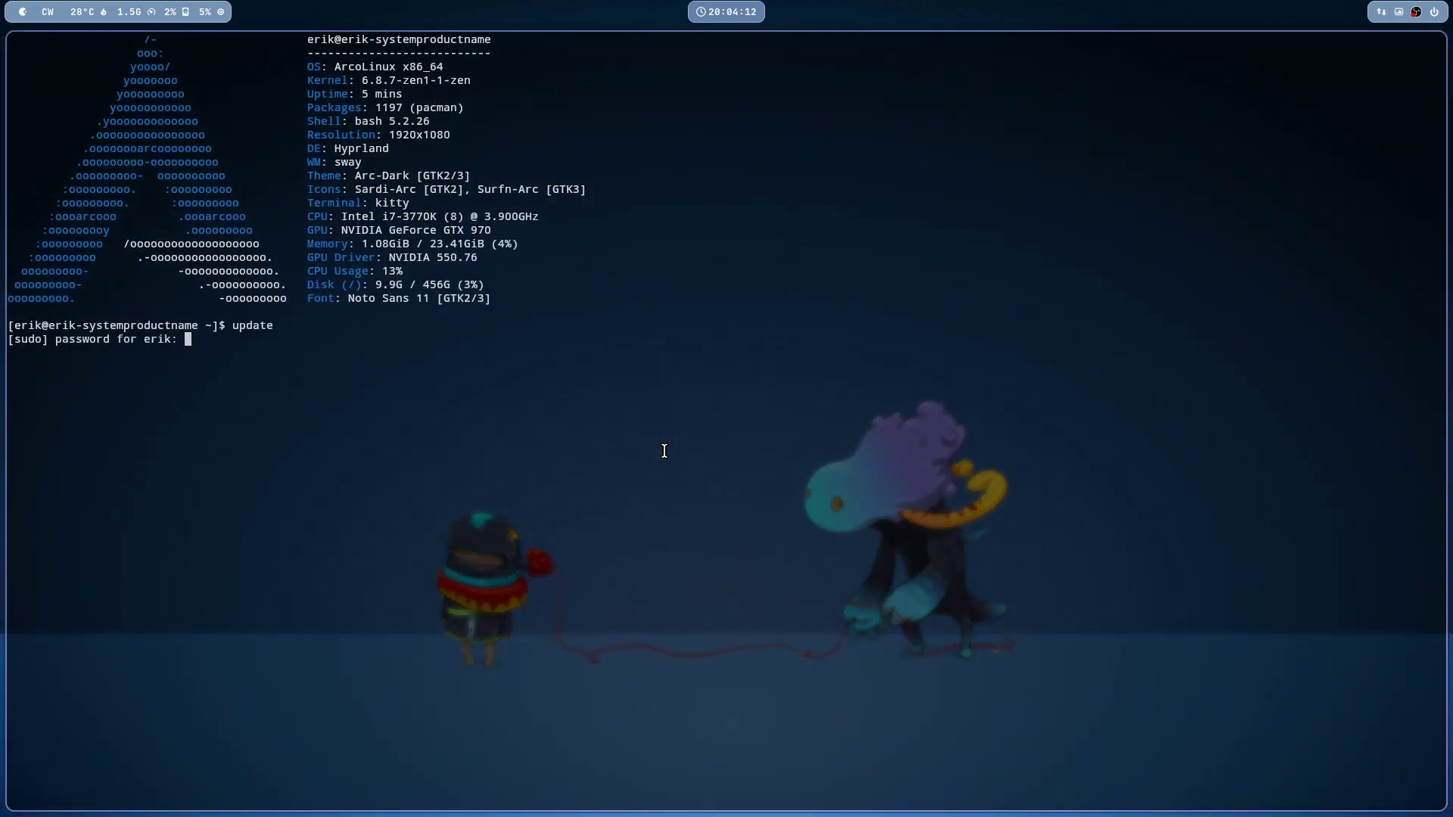
key("Return")
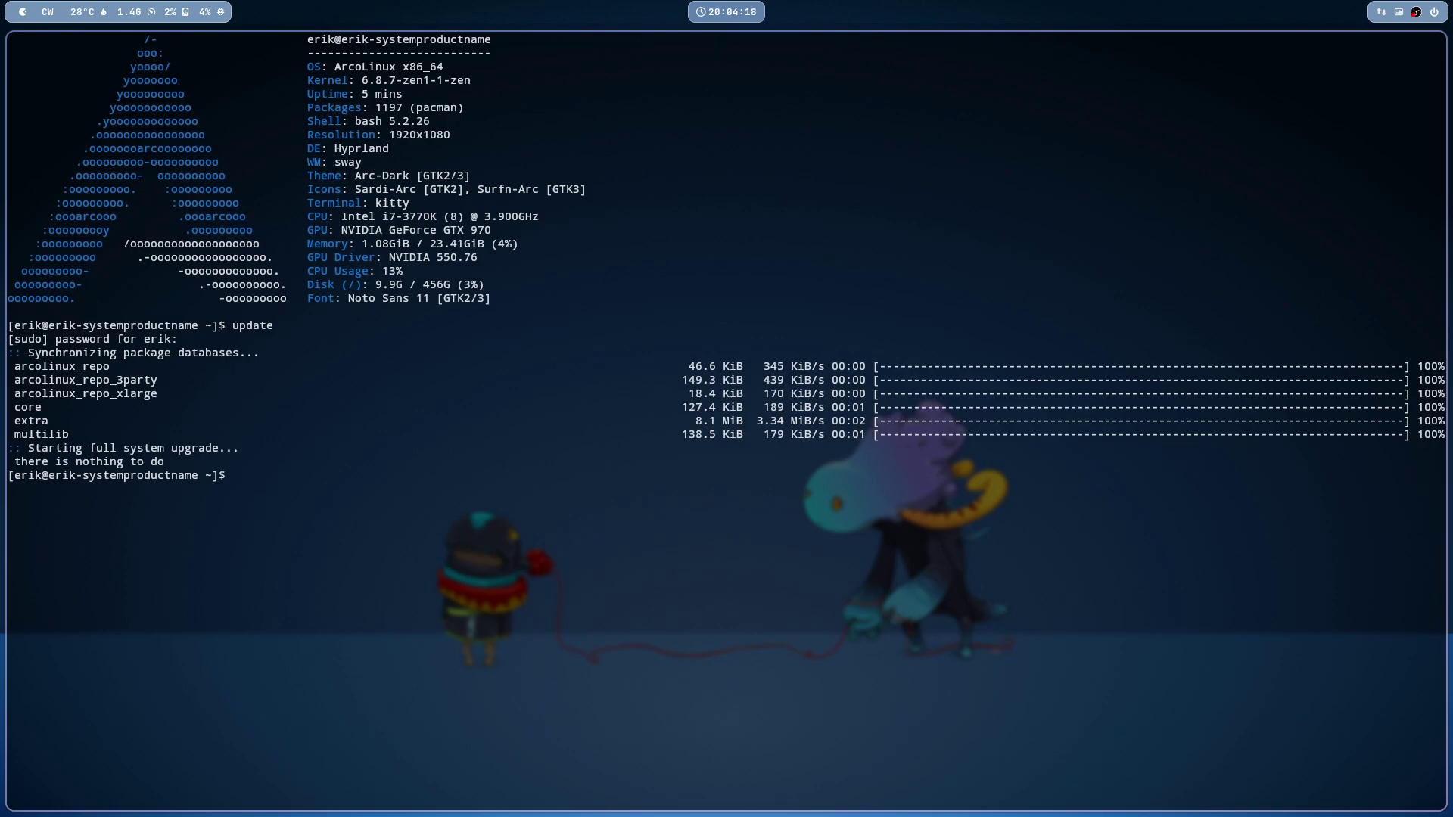
type("remove-")
key("Tab")
key("Tab")
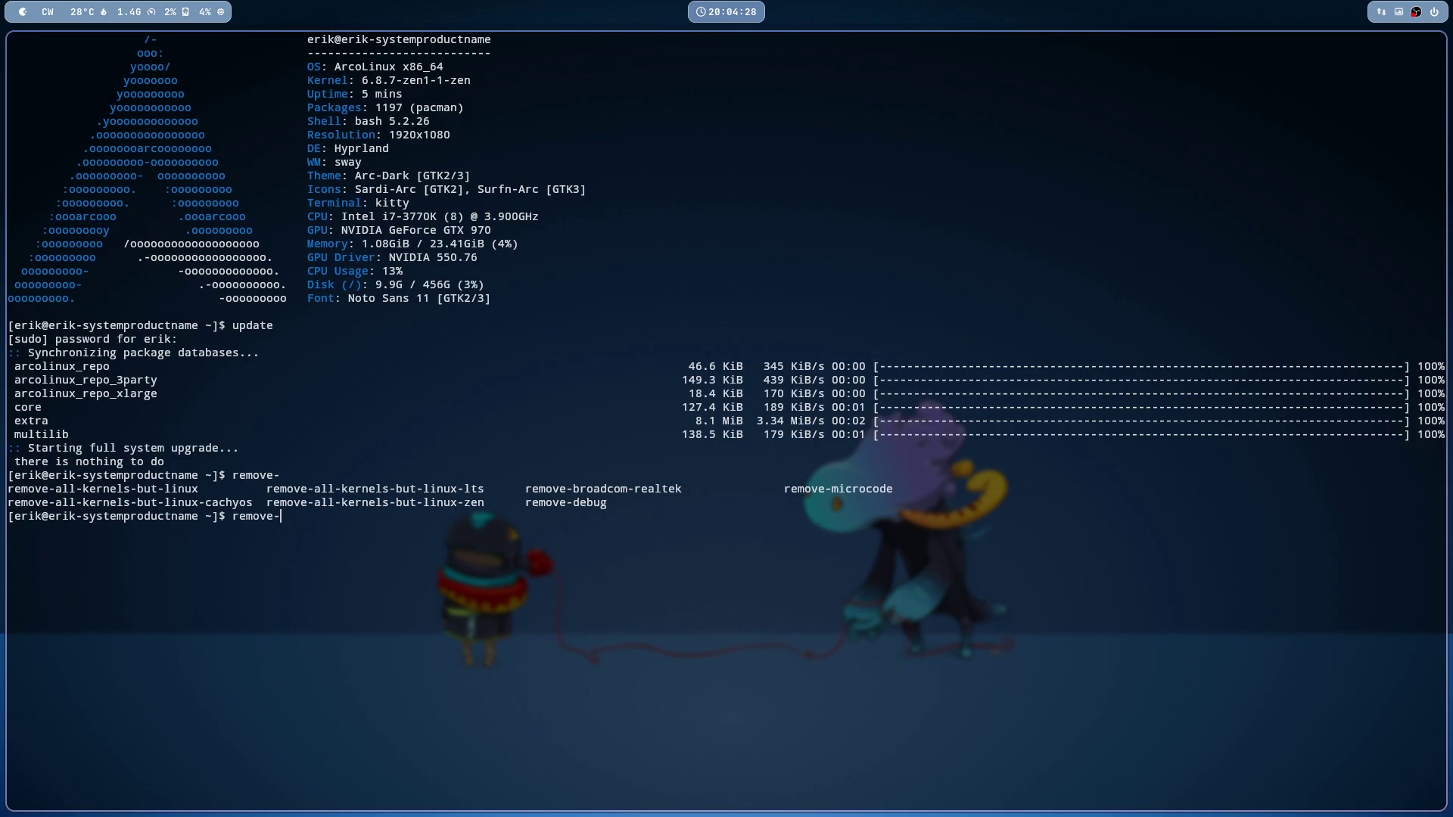
Step: In a second terminal, list installed kernels (6.8.7-arch1-1, 6.8.7-zen1-1-zen) and the ISO release details
key("super+Return")
type("kernels")
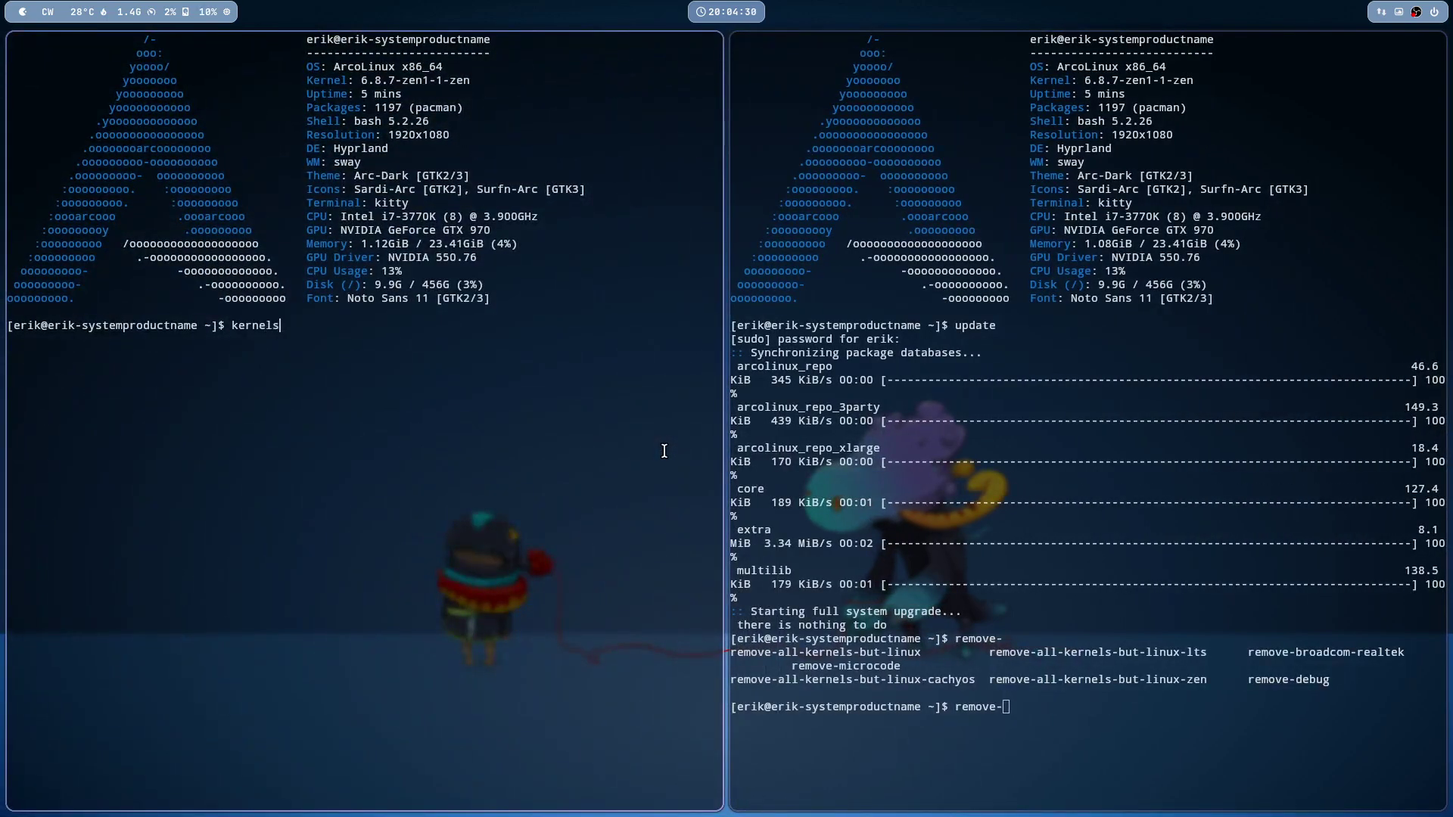
key("Return")
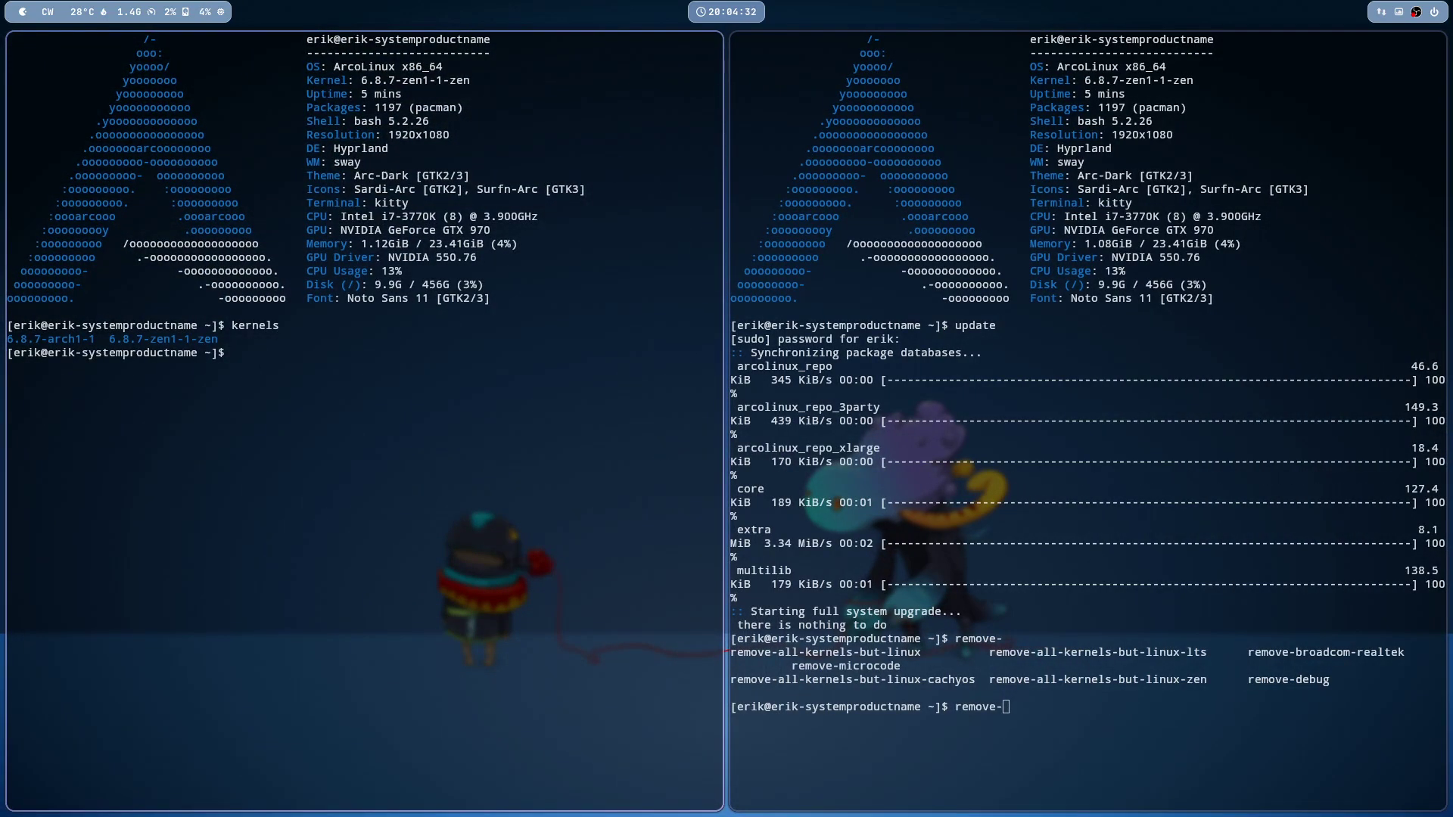
type("iso")
key("Return")
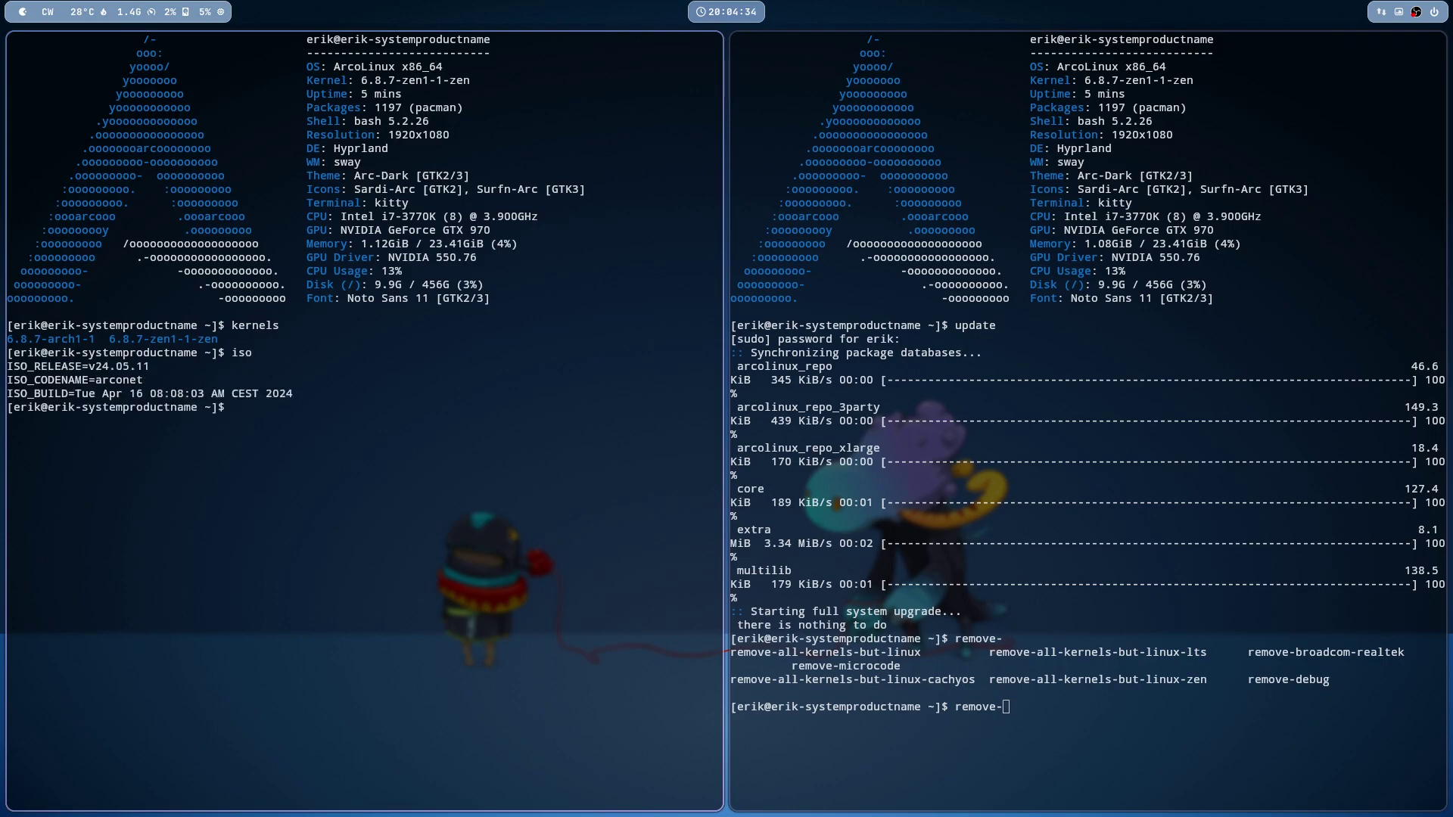
Step: Adjust the left terminal's font size and highlight the ISO_CODENAME=arconet line
type("=-")
key("ctrl+shift+minus")
type("-")
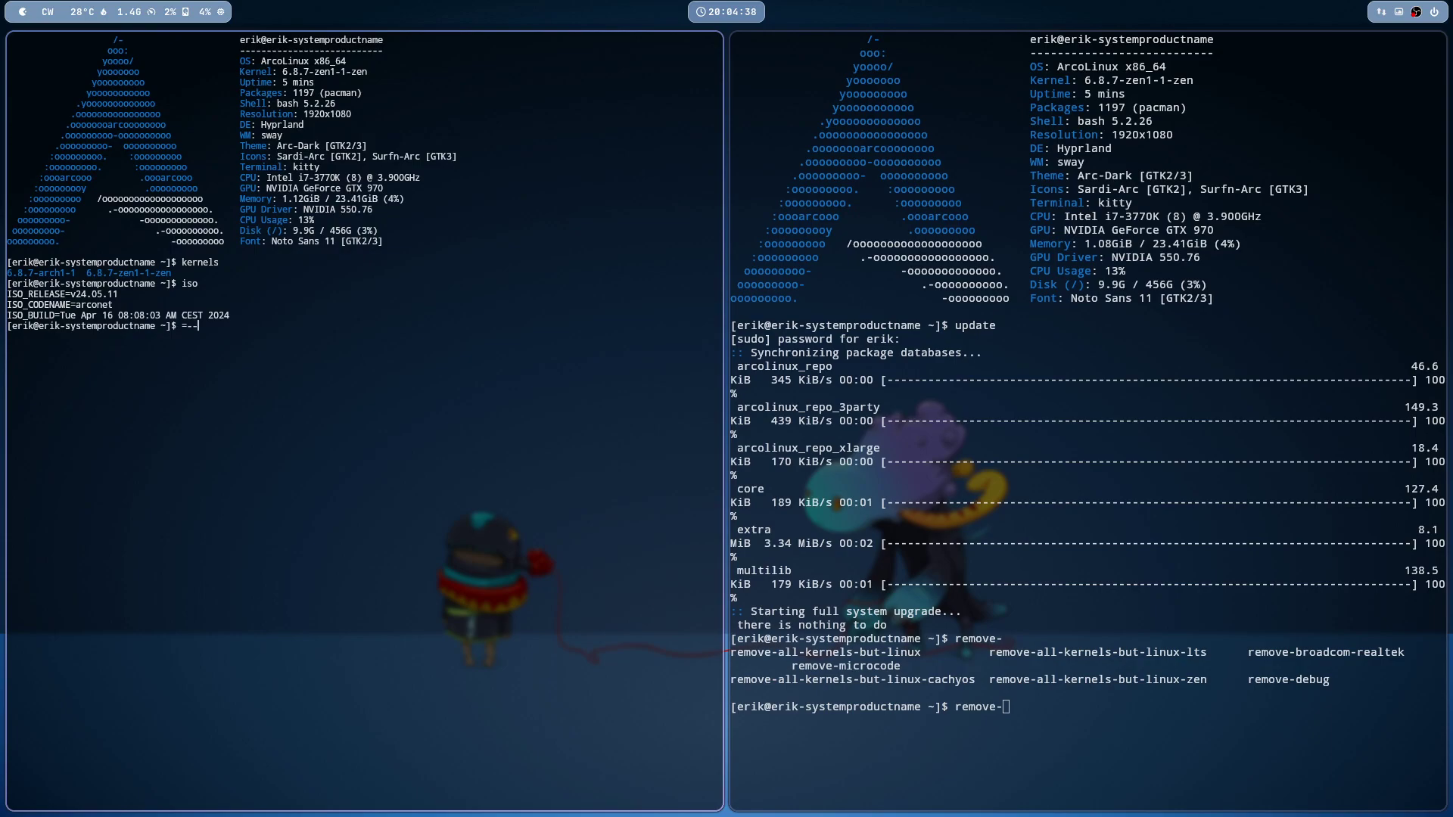
key("BackSpace")
key("BackSpace")
key("BackSpace")
key("ctrl+shift+equal")
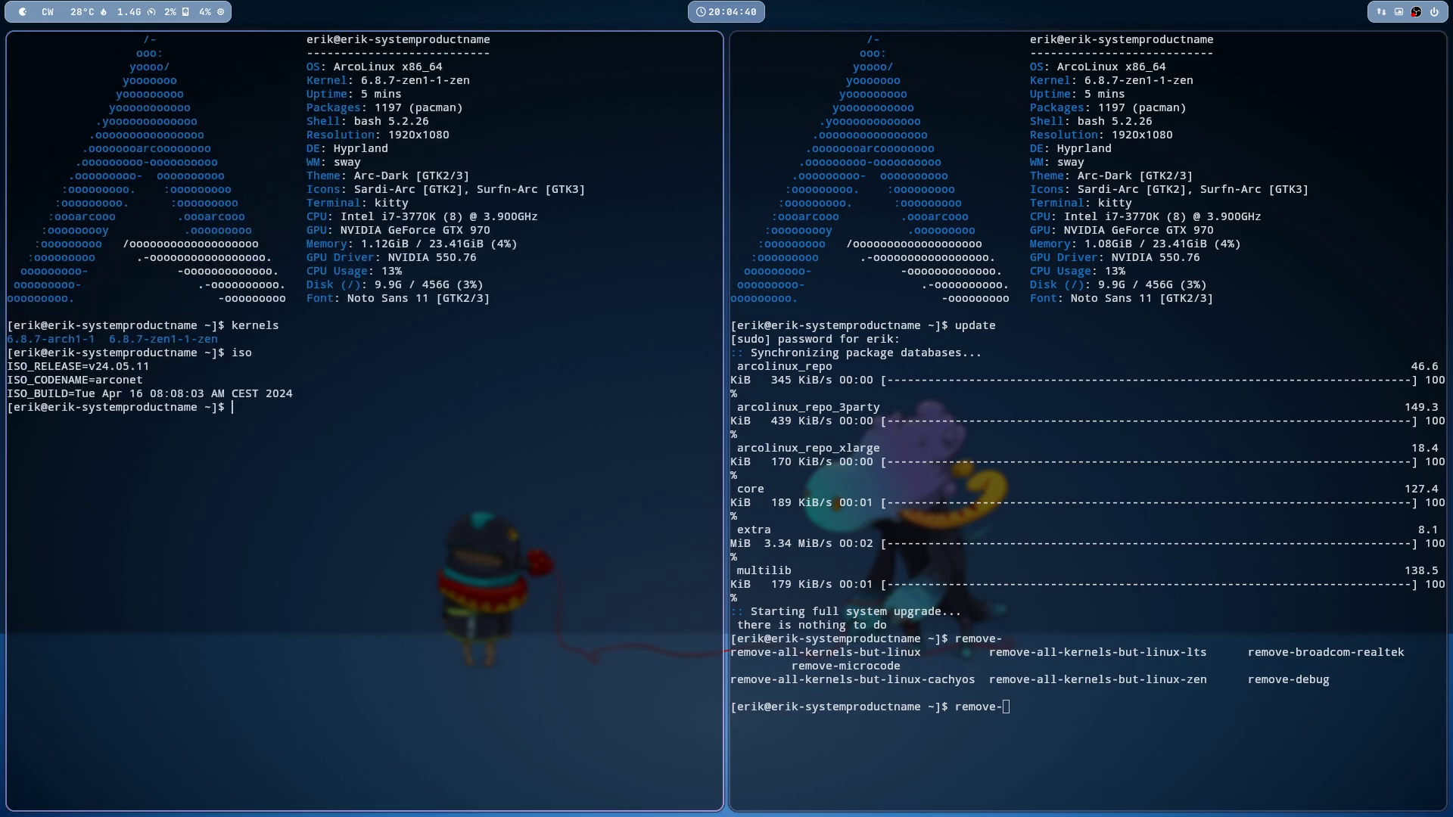
key("ctrl+shift+equal")
key("ctrl+shift+equal")
key("ctrl+shift+equal")
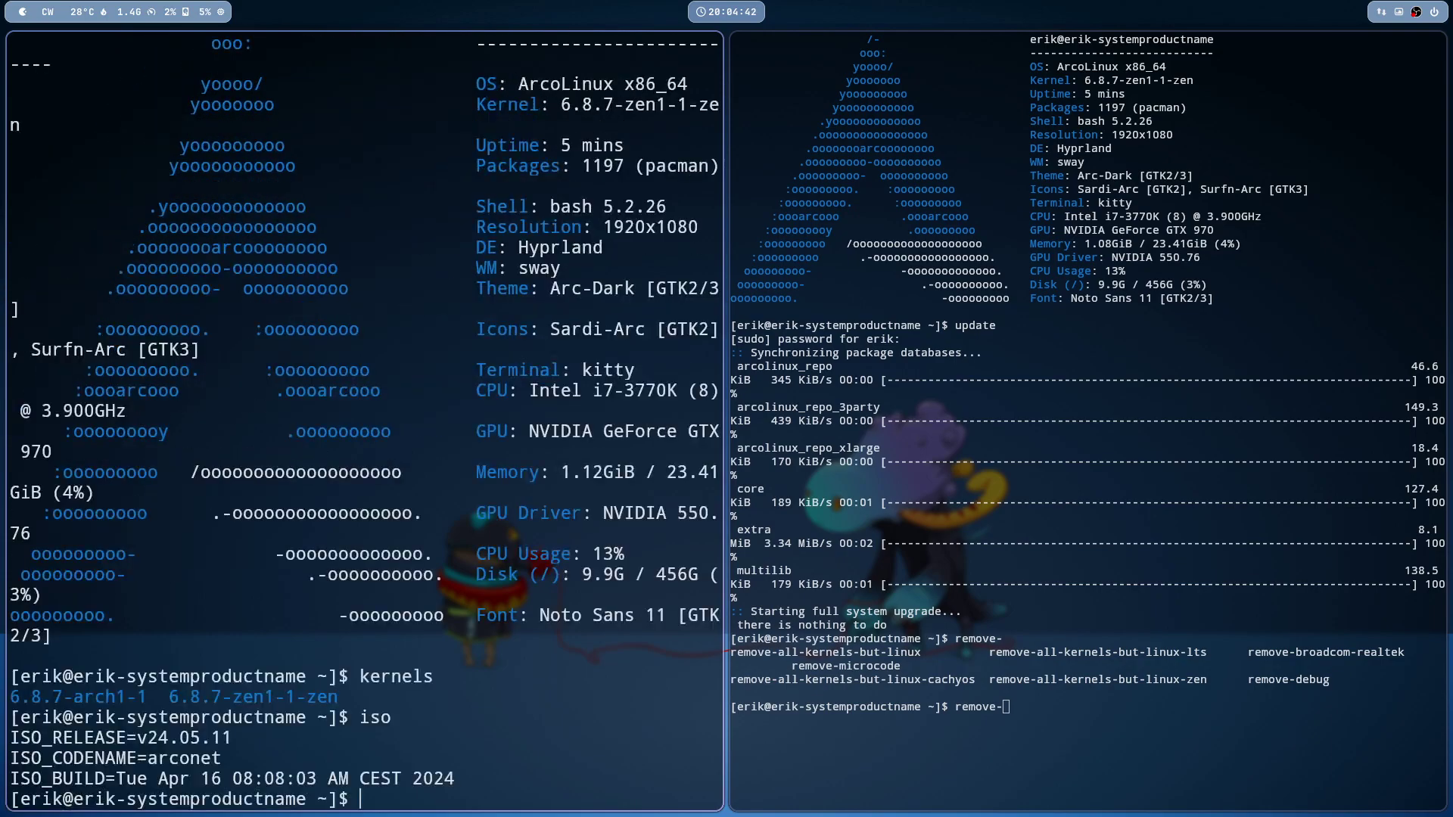
type("-�--)")
key("ctrl+shift+minus")
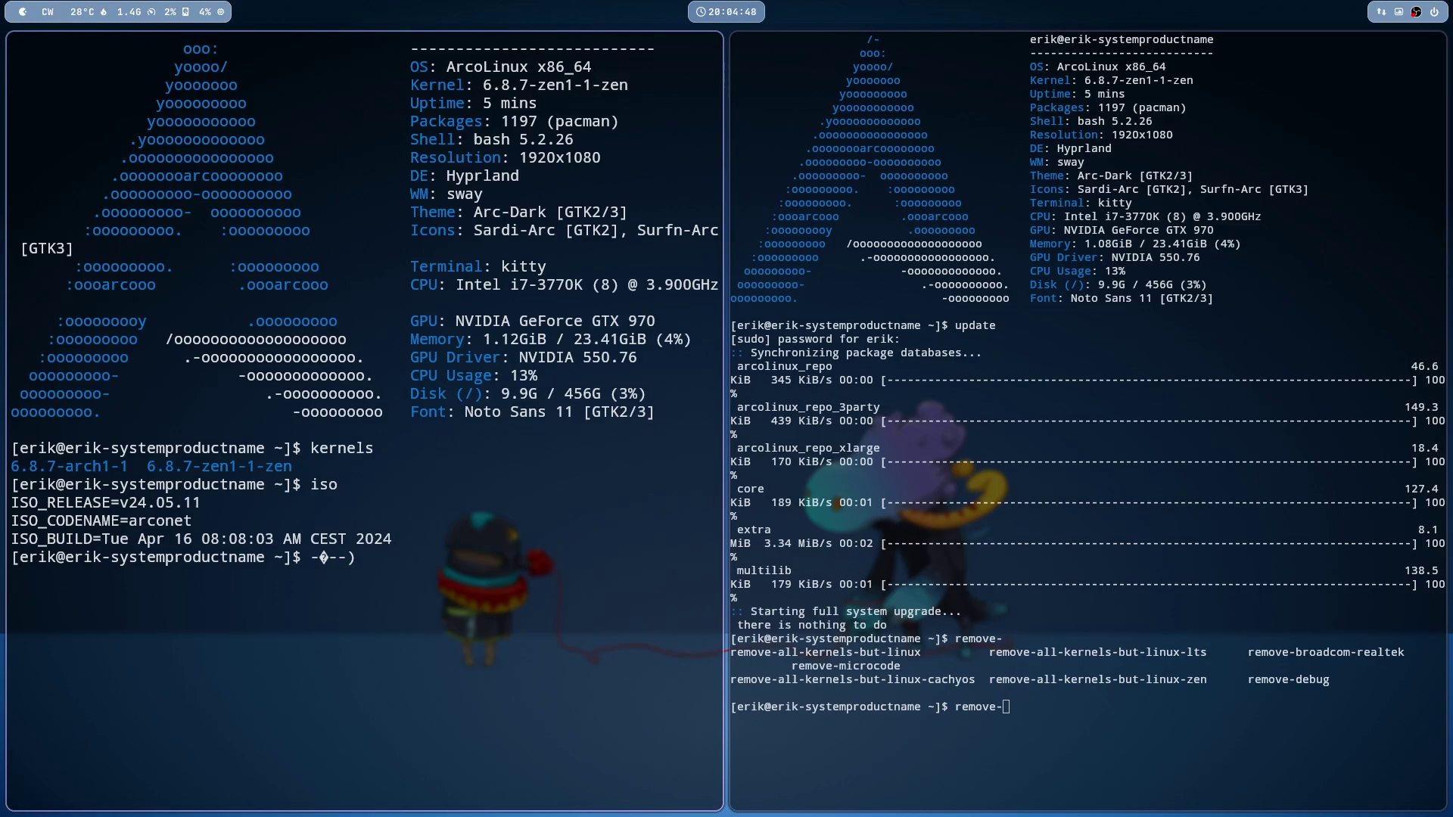
double_click(187, 522)
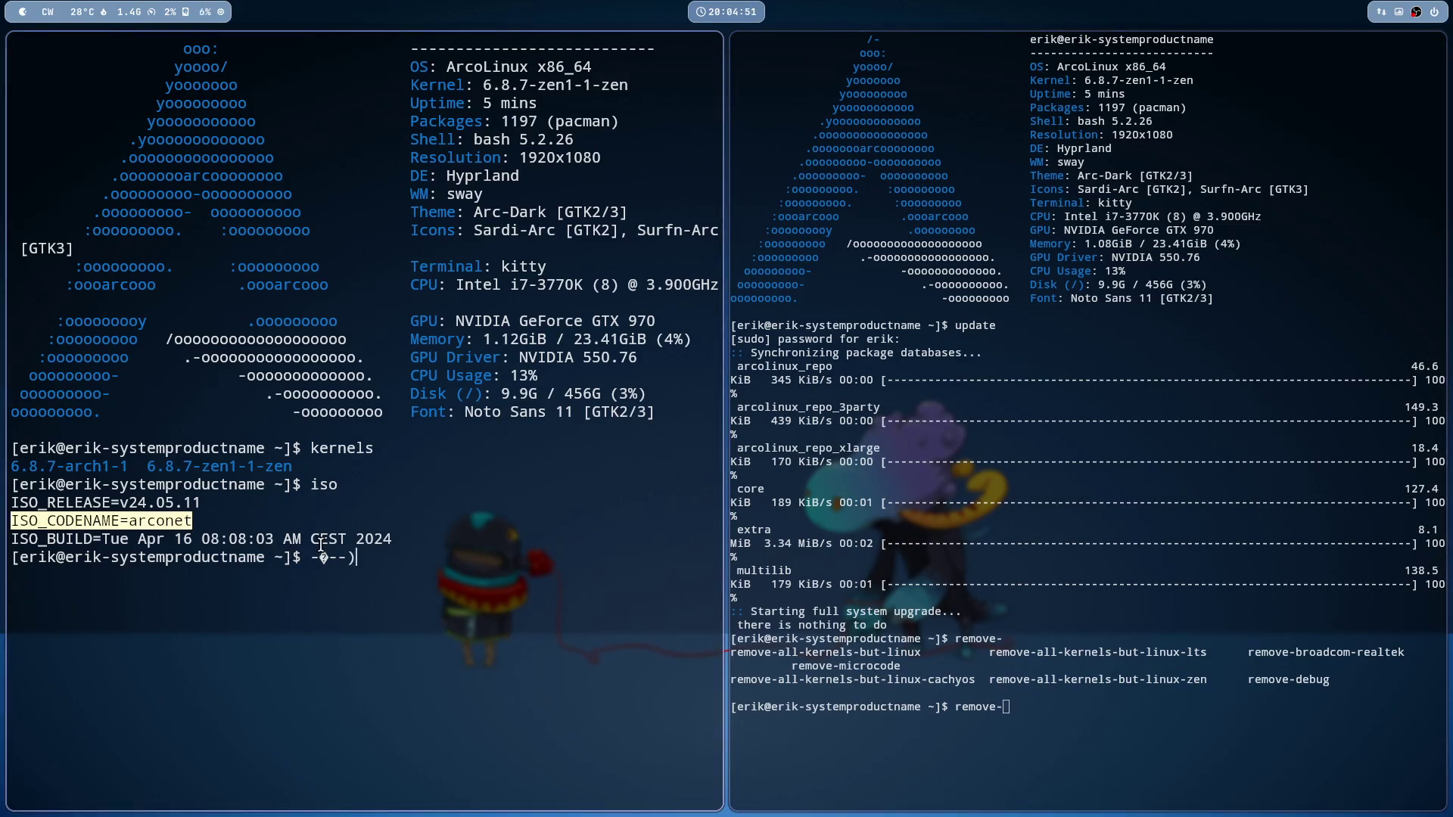
left_click(227, 559)
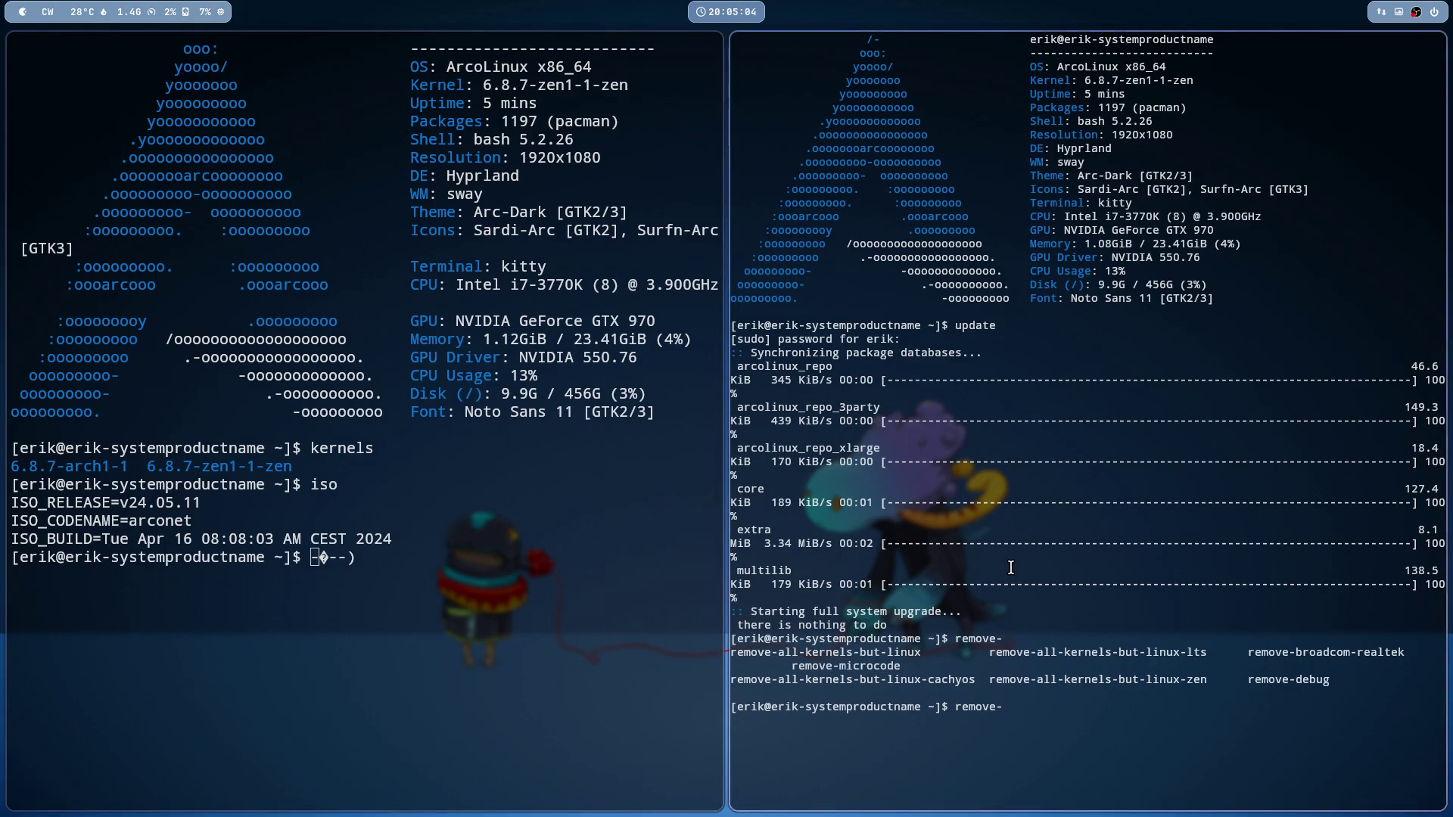
Step: Run clear and clean in the right terminal until only the colourful bar banner and prompt remain
type("clean")
key("Return")
type("clear")
key("Return")
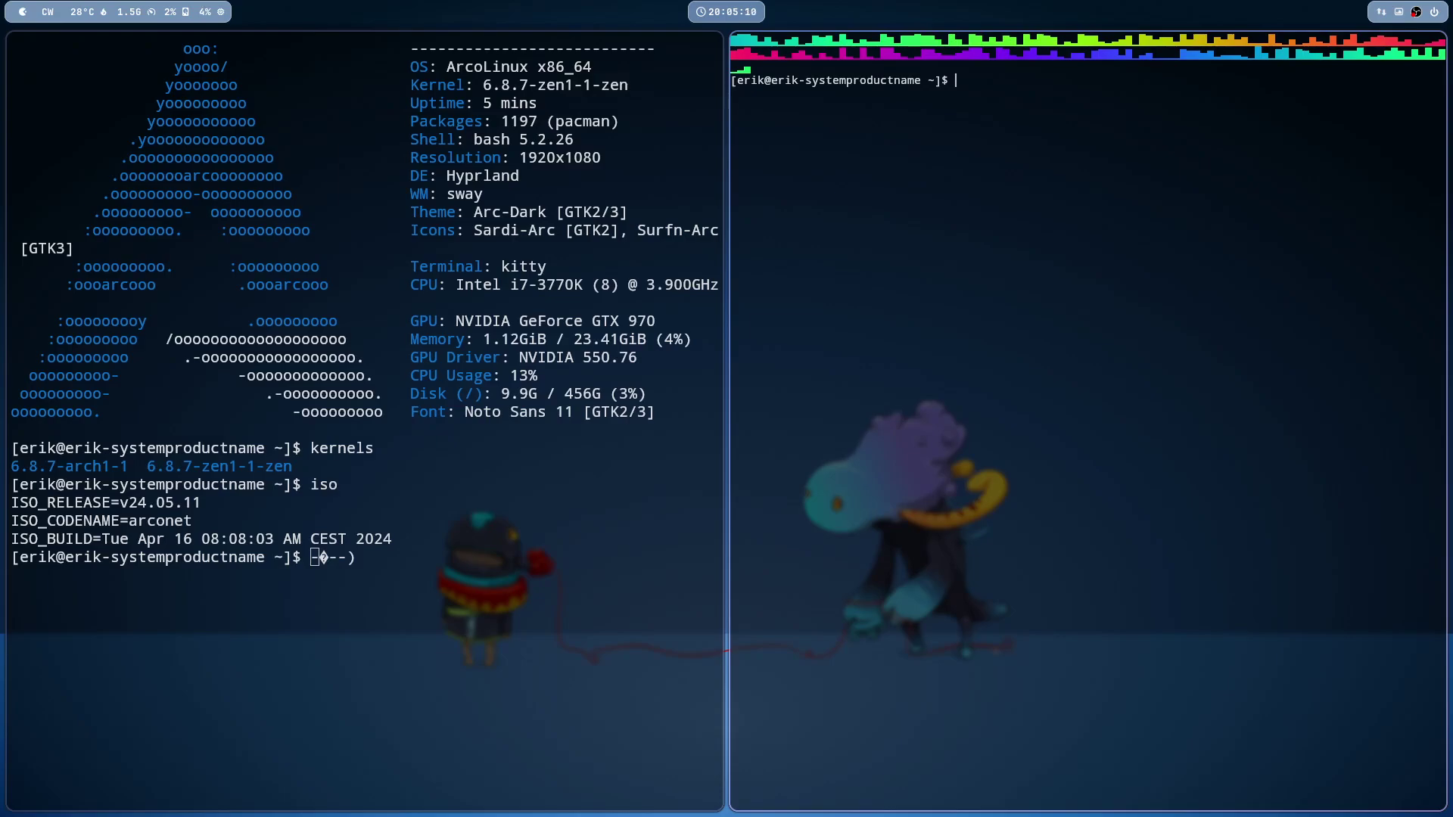
type("clear")
key("Return")
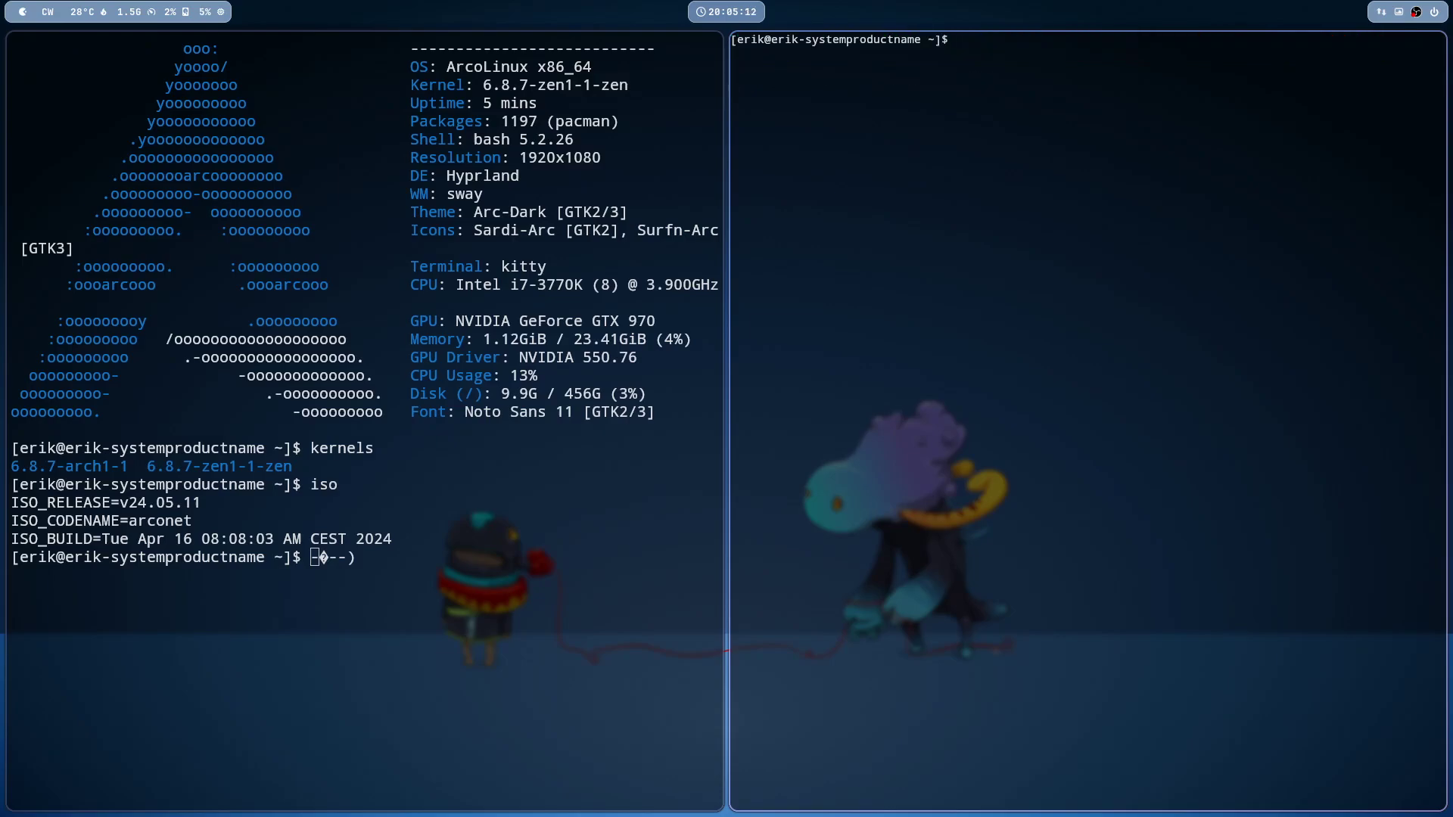
type("clean")
key("Return")
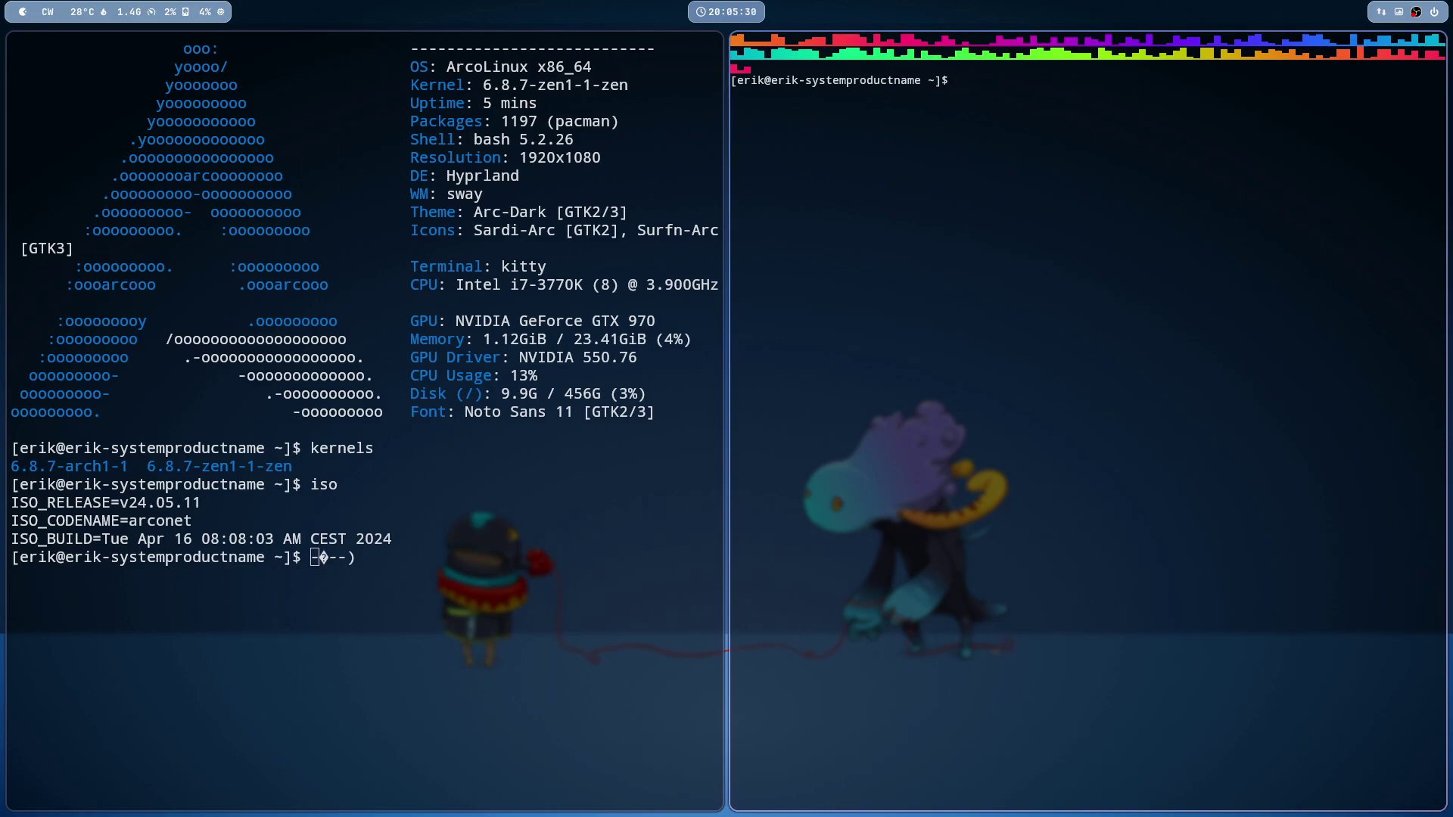
Step: Run remove-broadcom-realtek and confirm with y to uninstall broadcom-wl-dkms and rtl8821cu-morrownr-dkms-git
type("remove-b")
key("Tab")
key("Return")
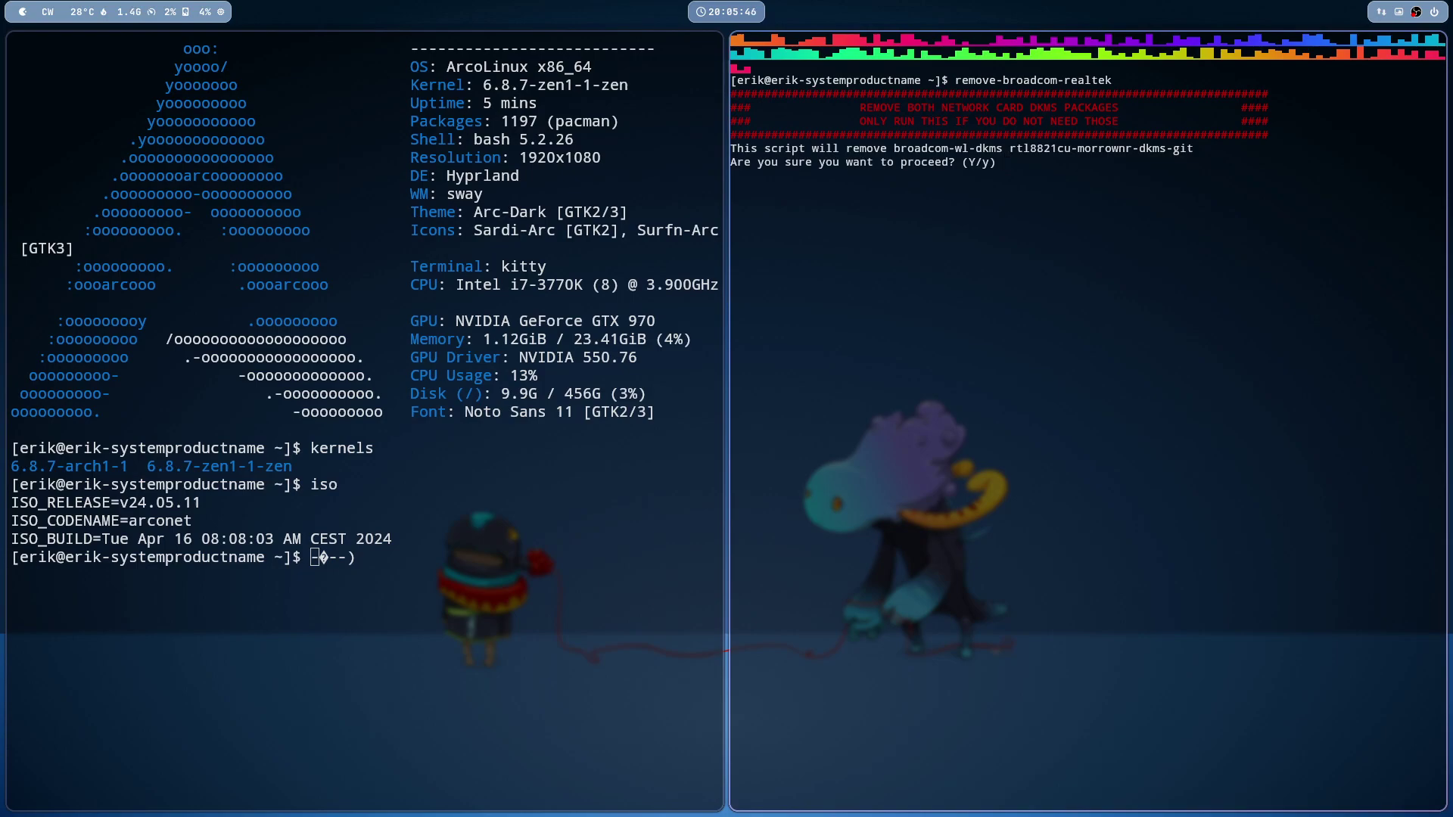
type("y")
key("Return")
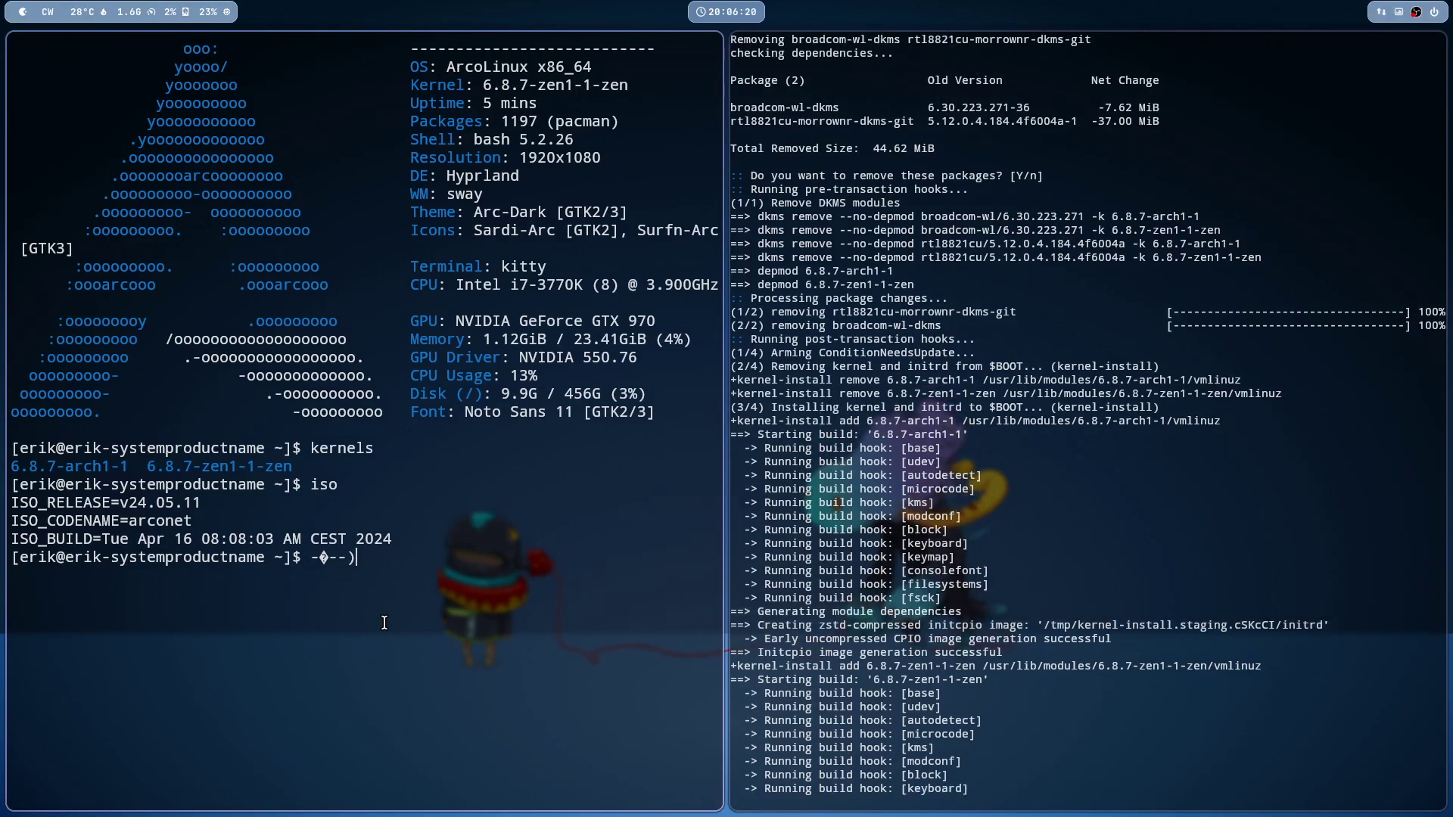
Step: Run remove-debug, confirm with y and the sudo password to set !debug in /etc/makepkg.conf
key("BackSpace")
key("BackSpace")
key("BackSpace")
key("BackSpace")
key("BackSpace")
type("rem")
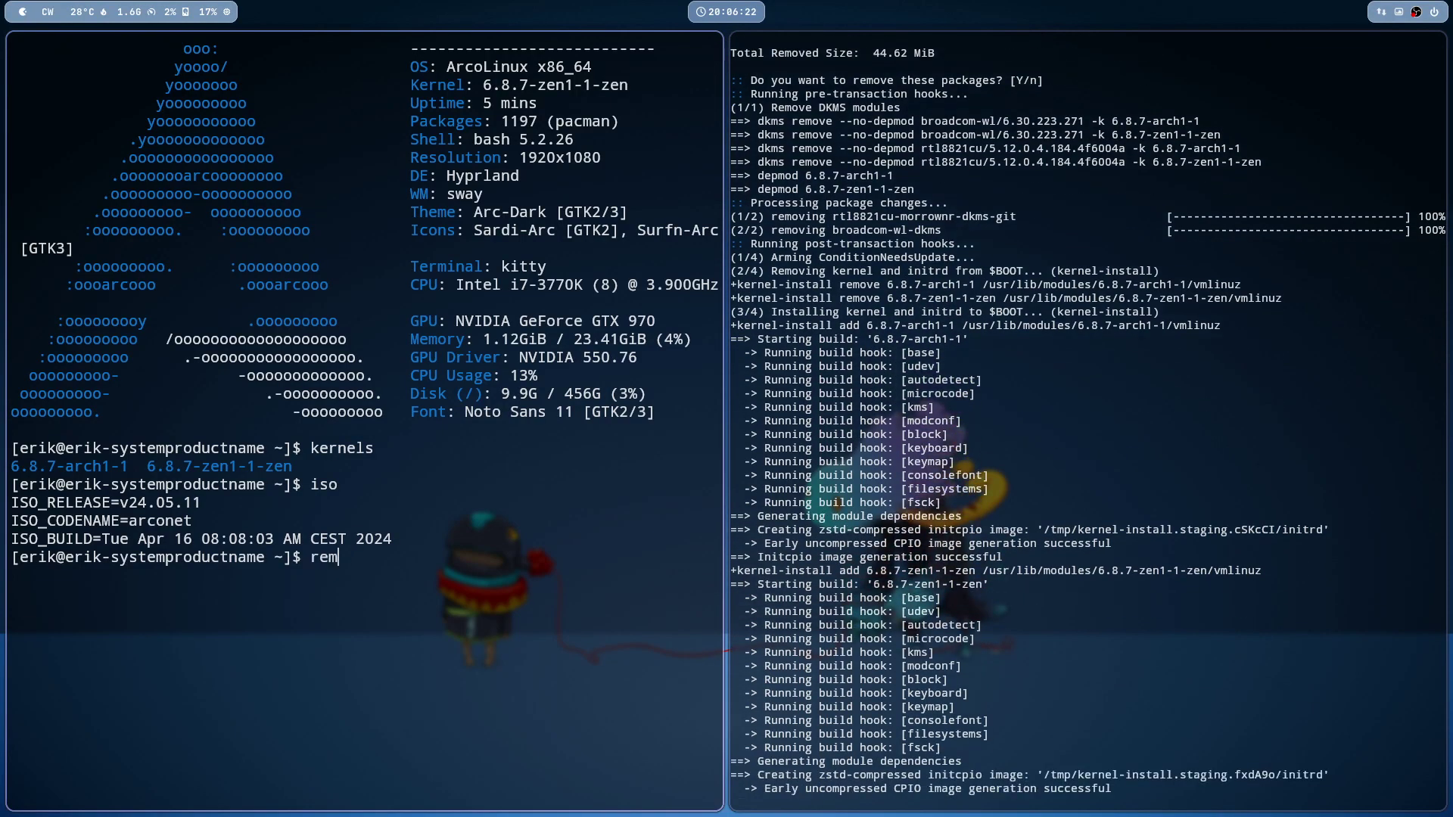
key("Tab")
key("Tab")
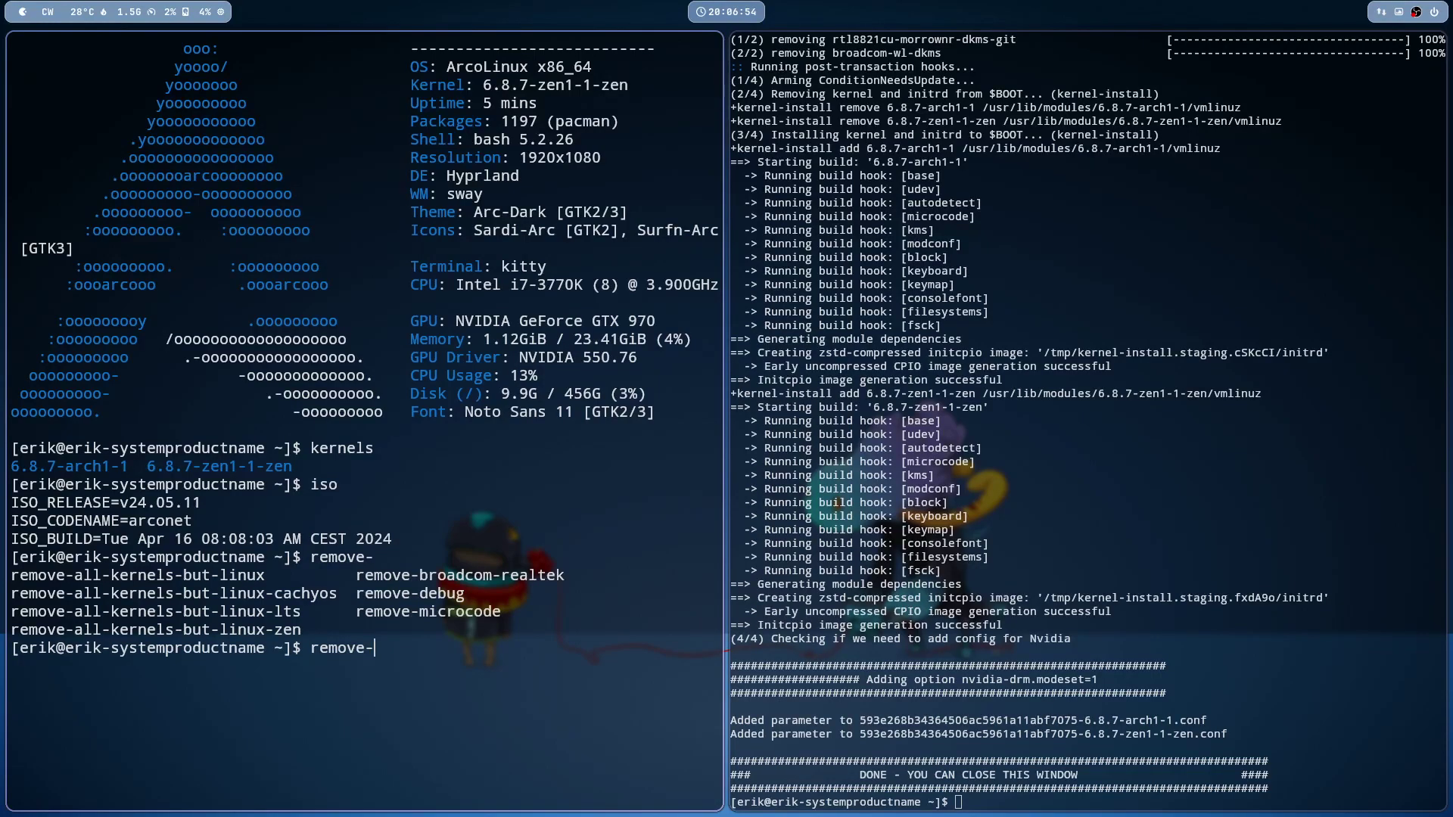
type("de")
key("BackSpace")
key("BackSpace")
type("debug")
key("Return")
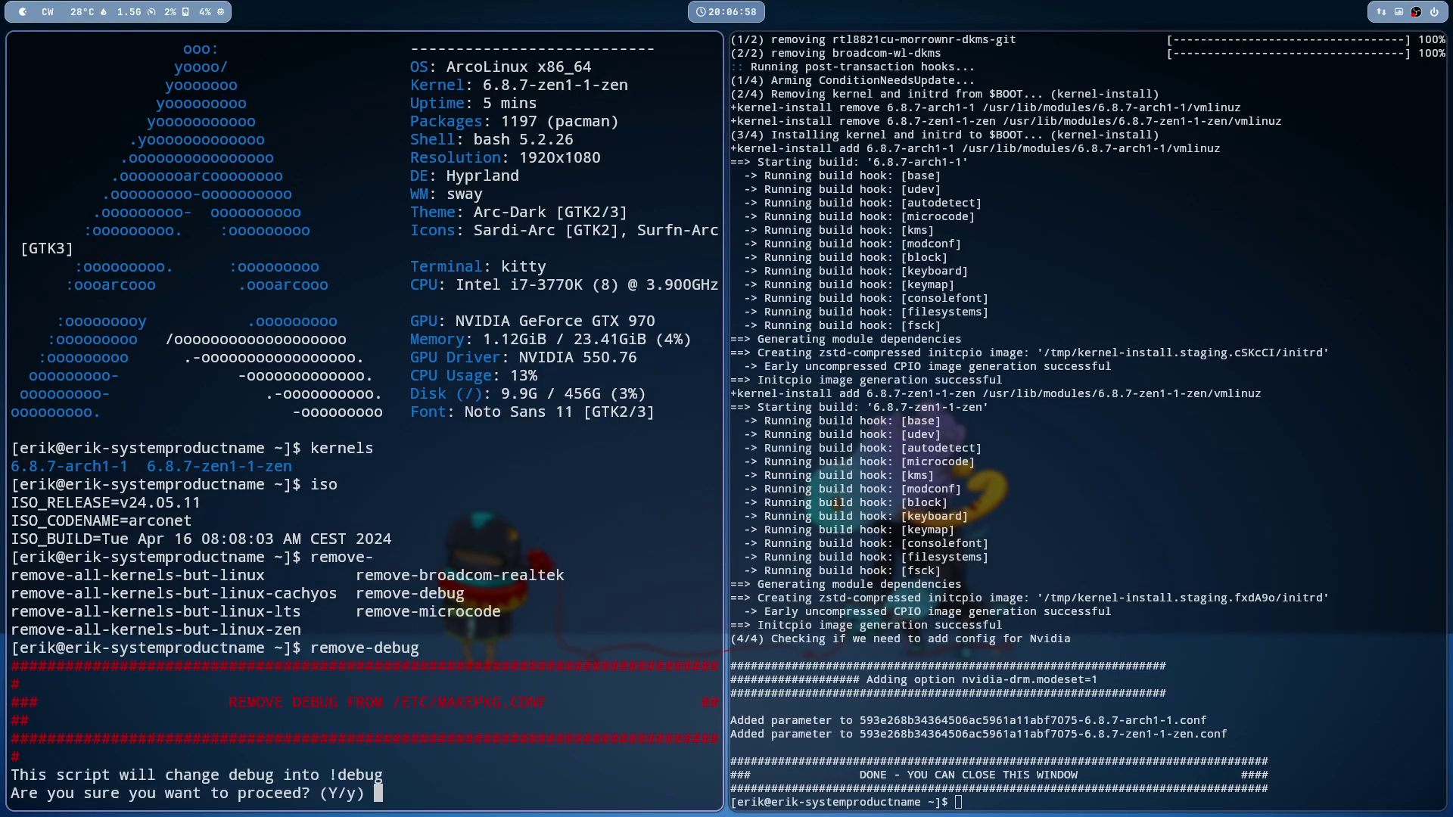
type("y")
key("Return")
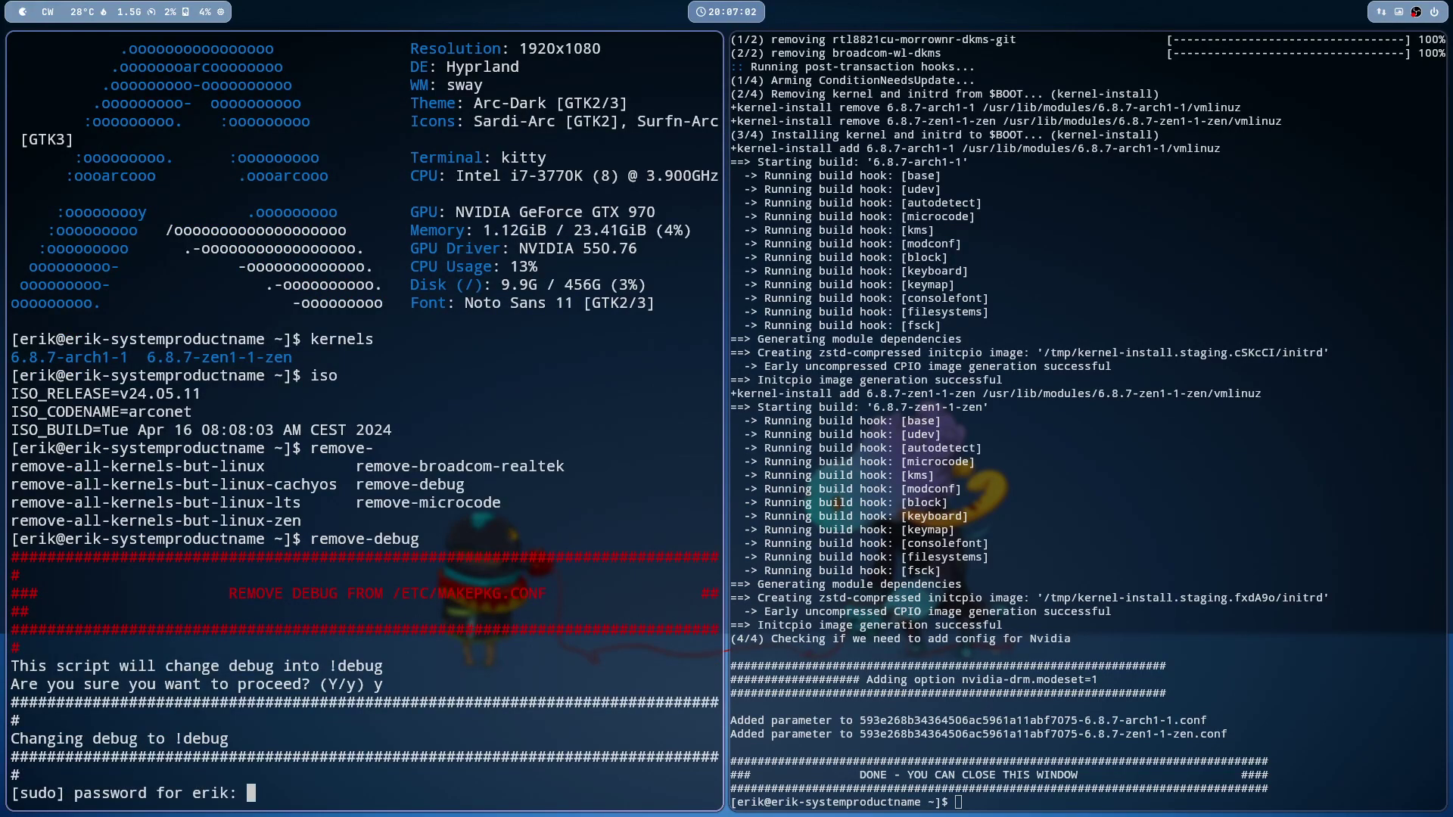
key("Return")
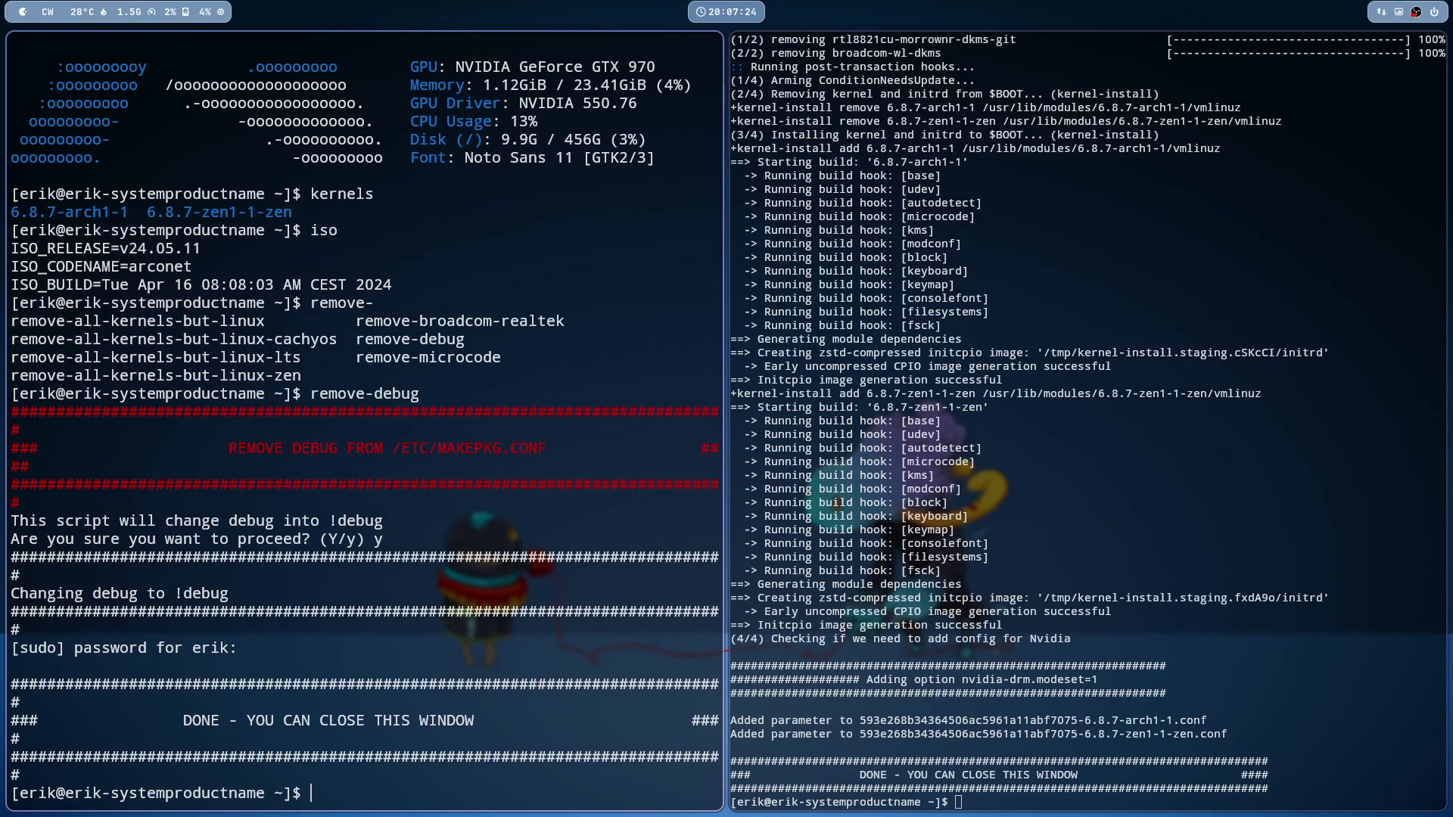
Step: Start remove-all-kernels-but-linux-zen in the left terminal and close the finished second terminal
type("remove-slk")
key("BackSpace")
key("BackSpace")
key("BackSpace")
type("all")
key("Tab")
type("-zen")
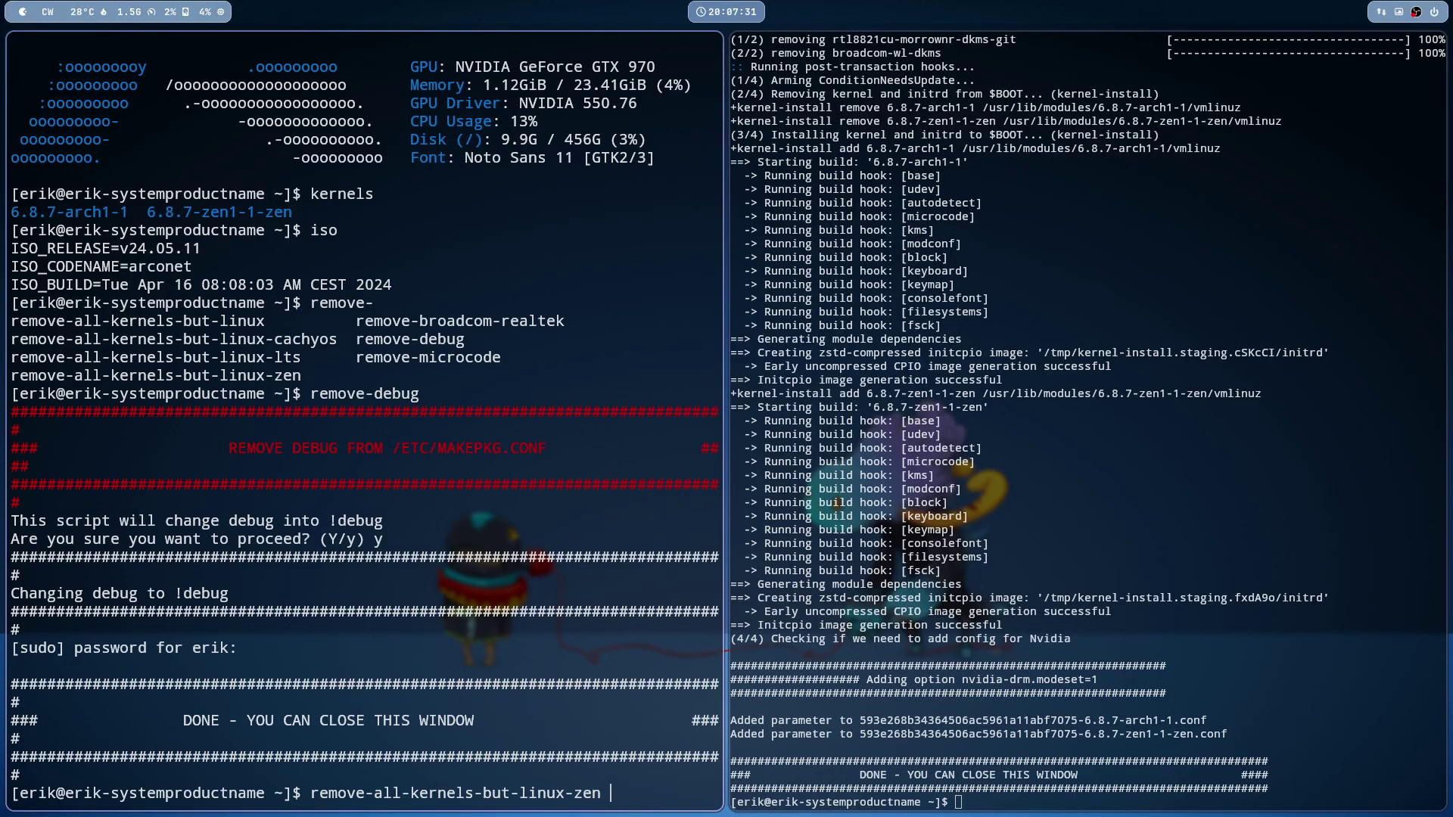
key("Return")
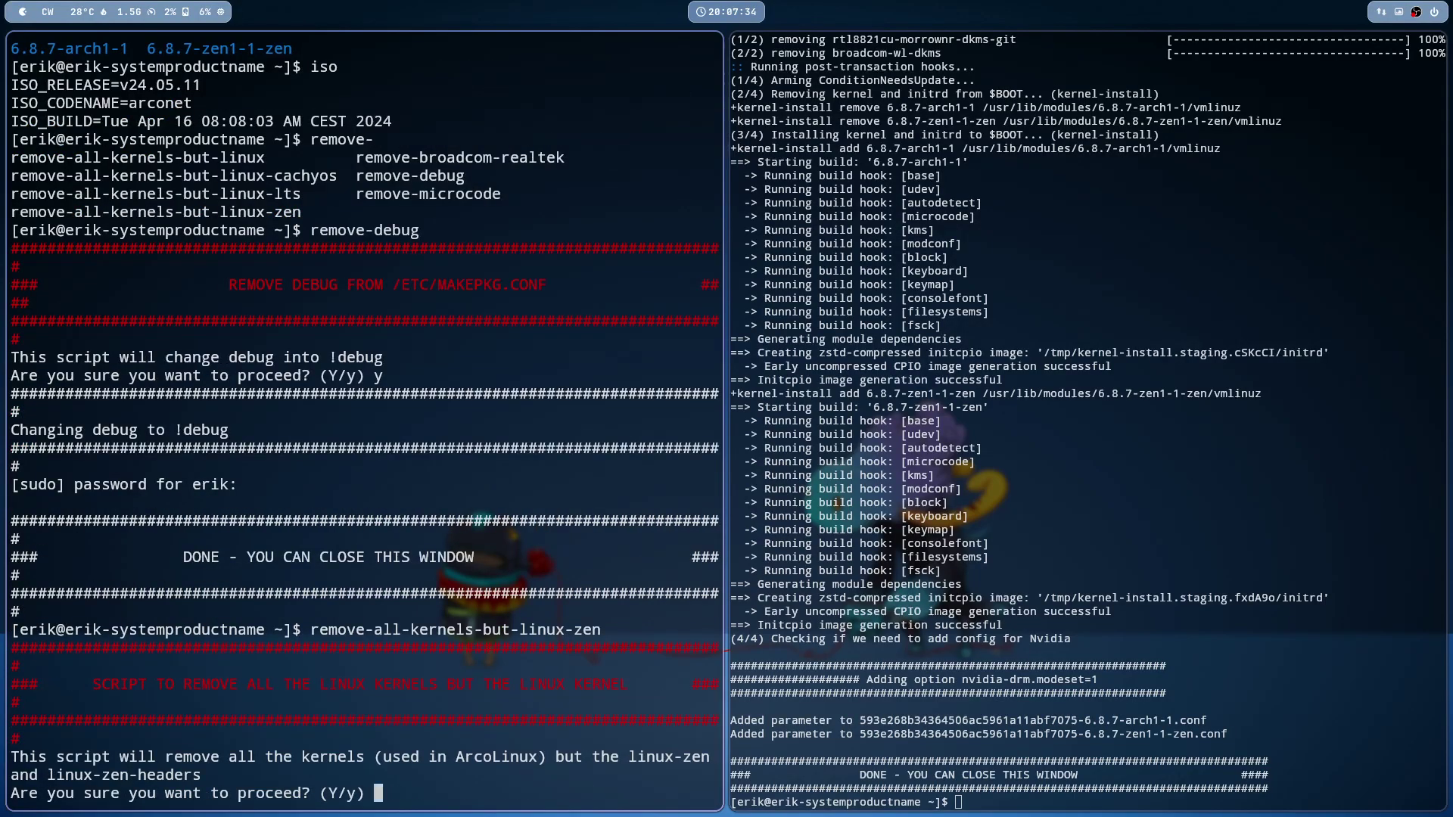
key("super+q")
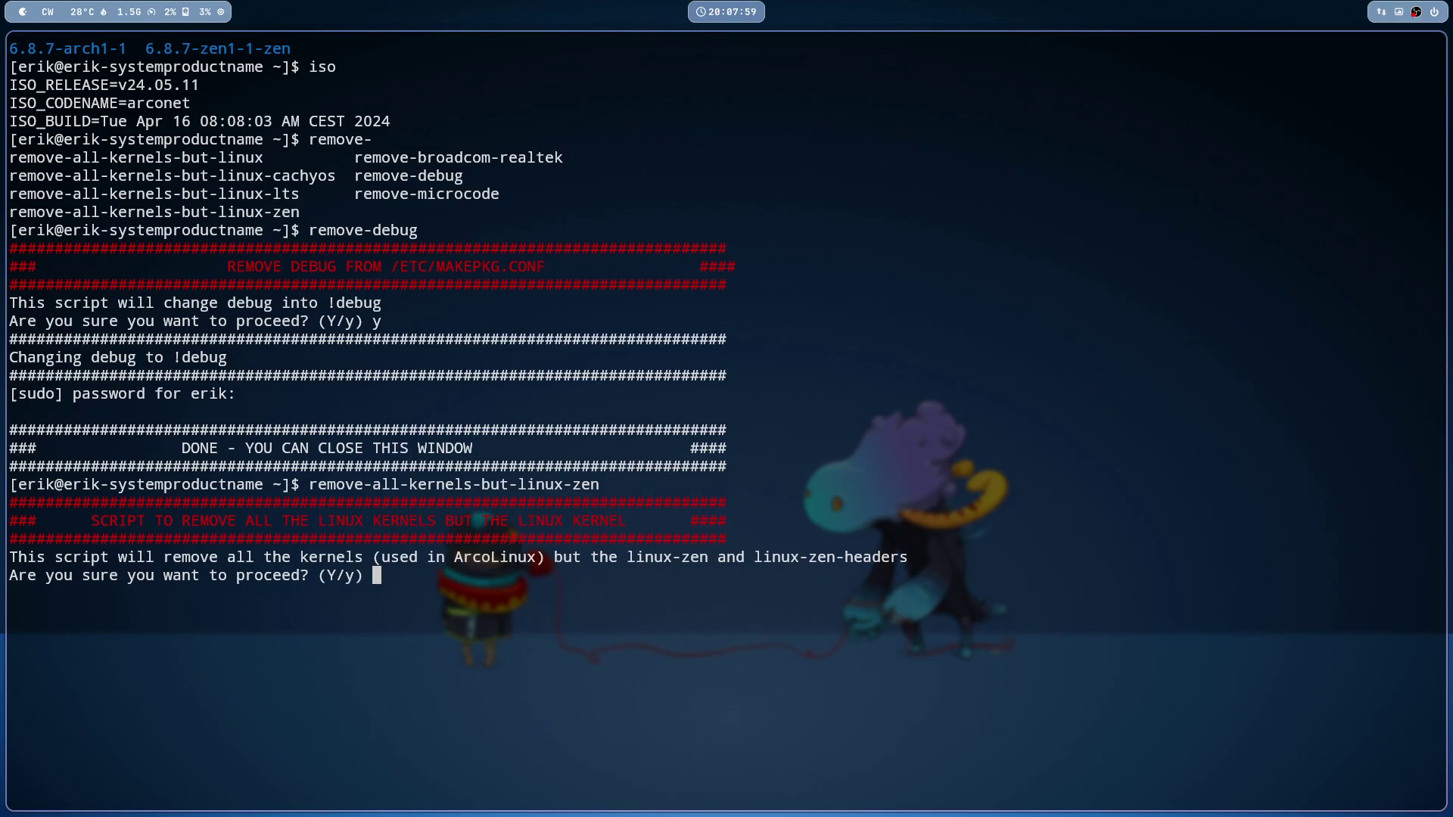
Step: Confirm removing all kernels but linux-zen with y, then rebuild initramfs with sudo mkinitcpio -P
type("y")
key("Return")
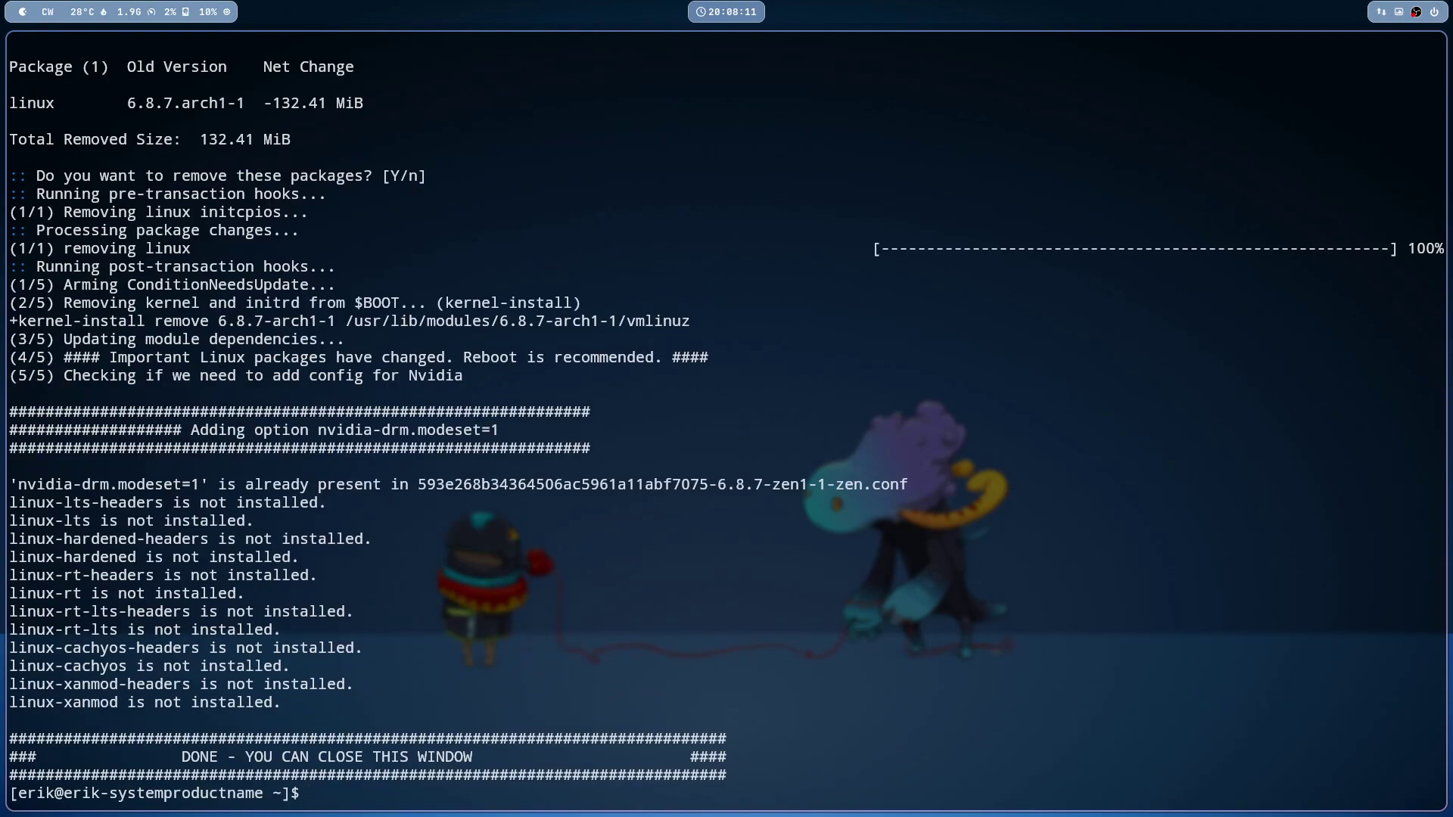
type("sudo mkinitcpio -P")
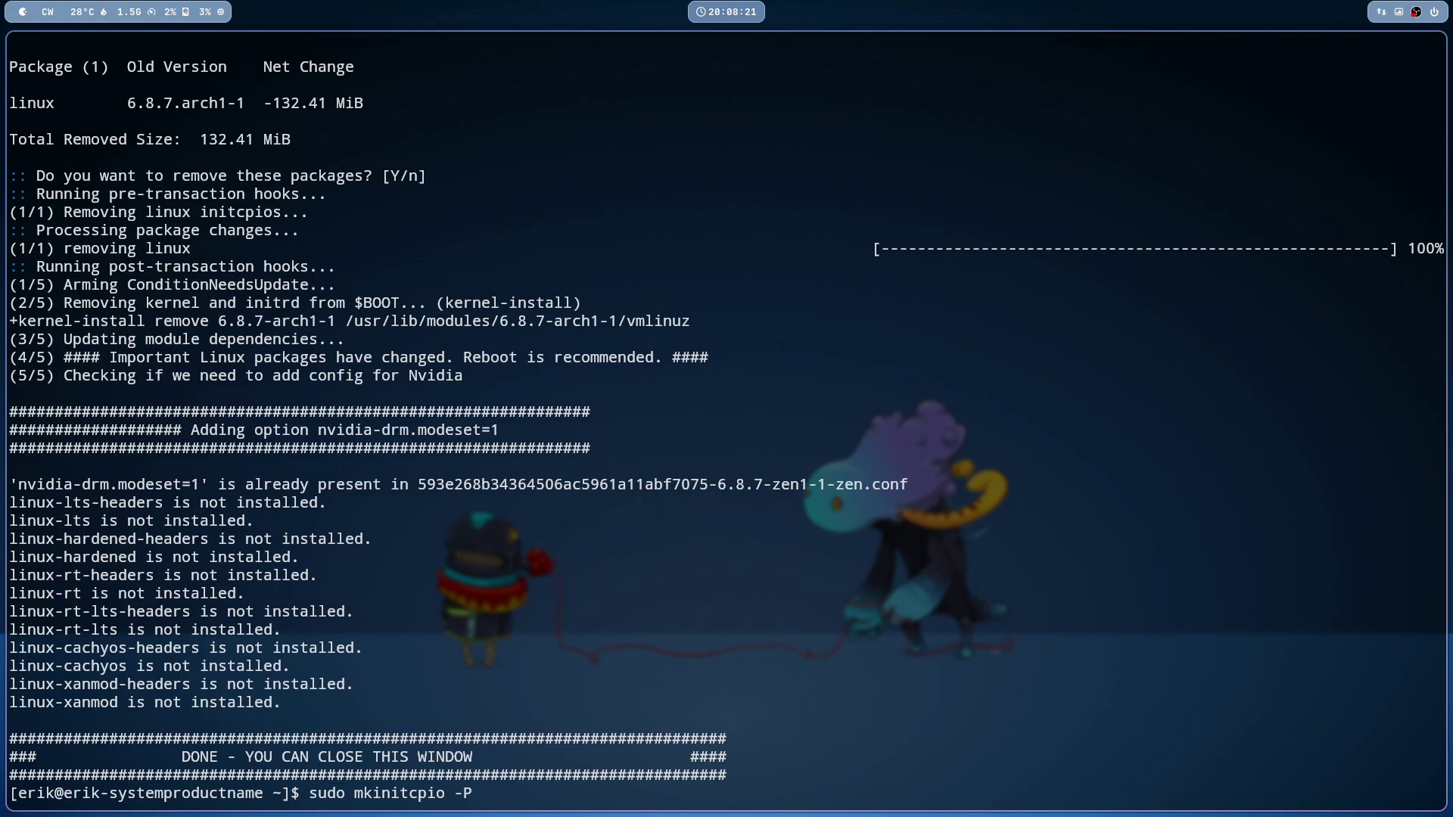
key("Return")
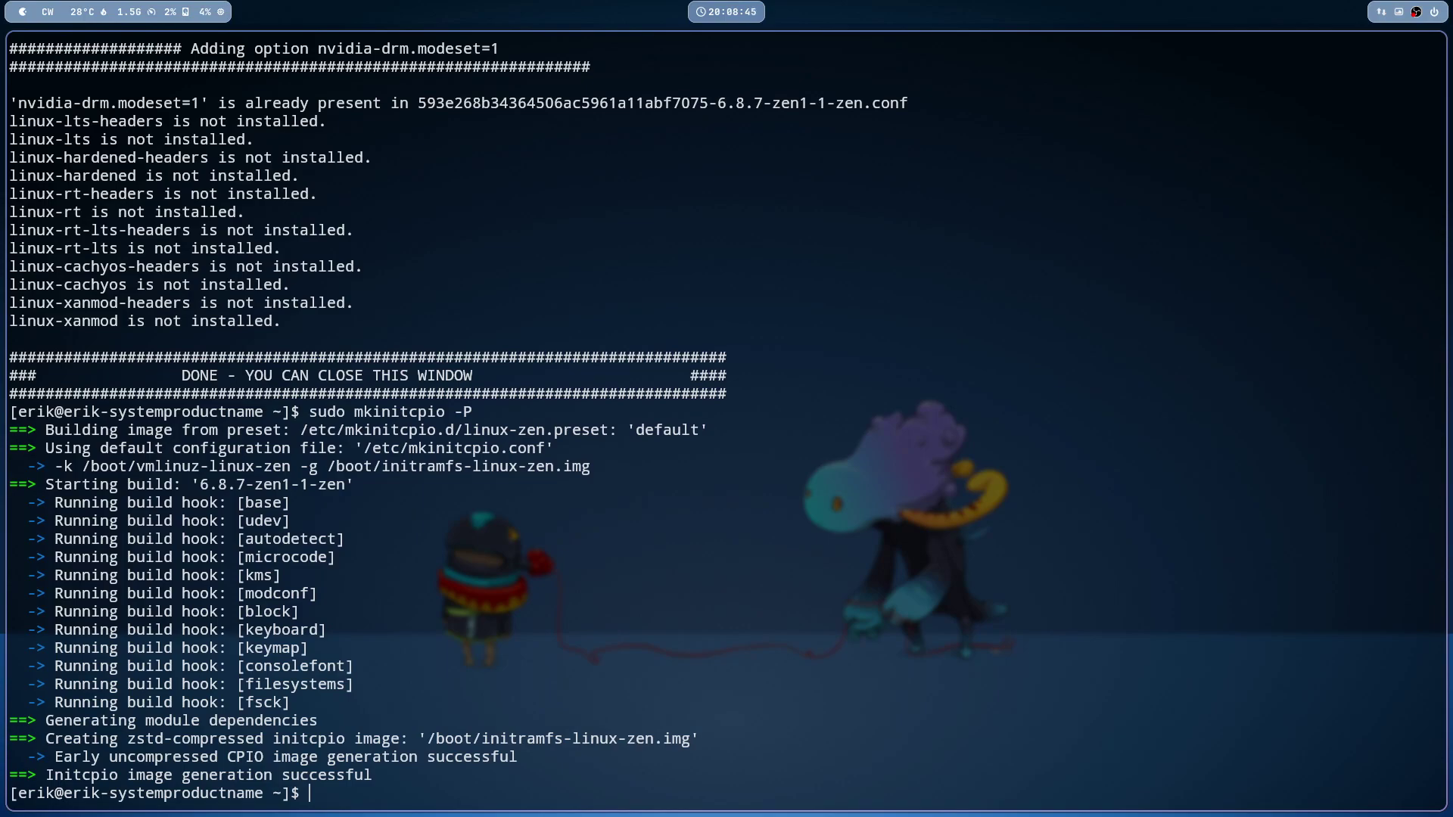
Step: Clone arcolinux-nemesis with get-nemesis-on-arcolinux, then close kitty and open Thunar in the home folder
type("get-nemesis-on-arcolinux")
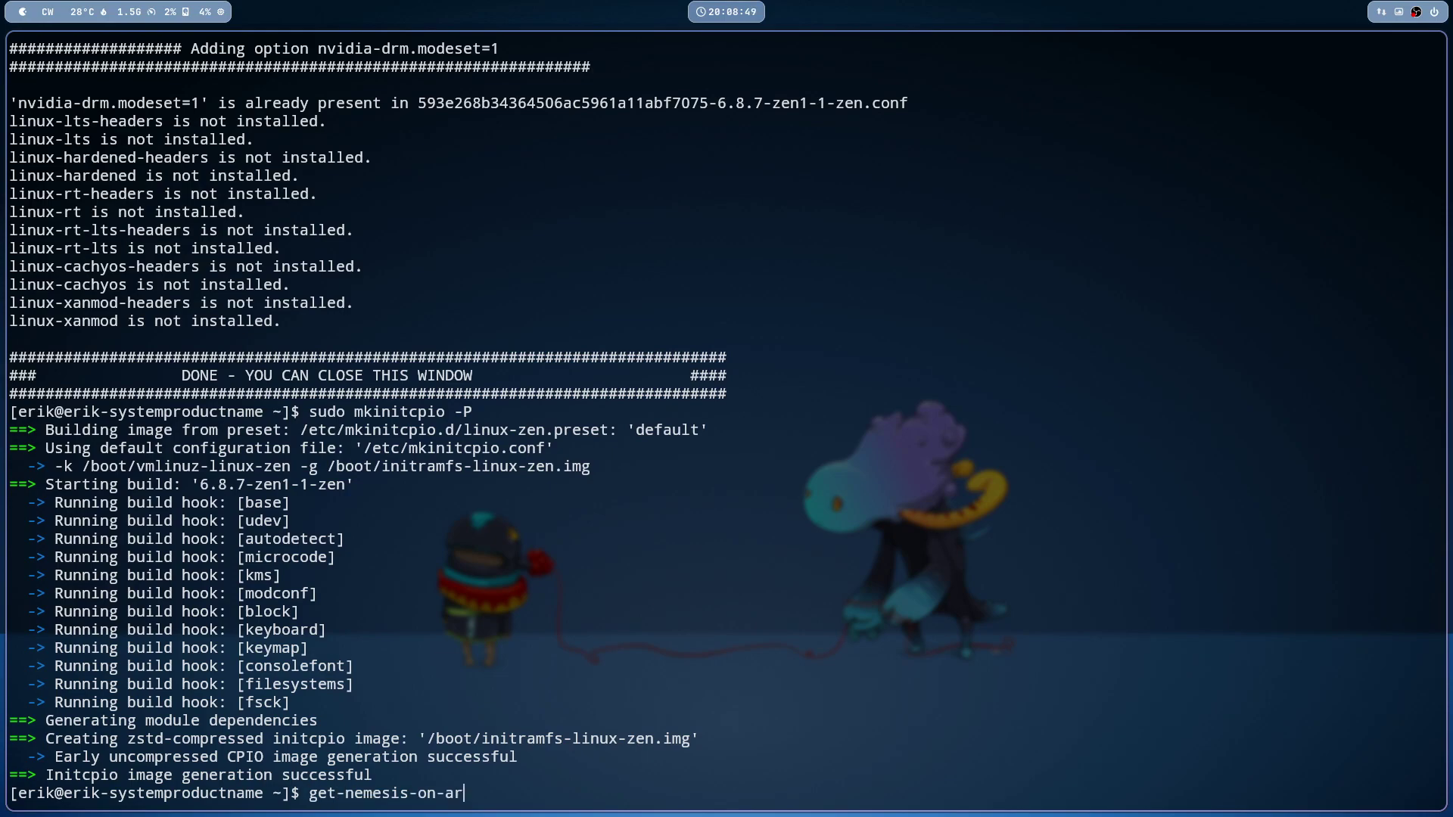
key("Return")
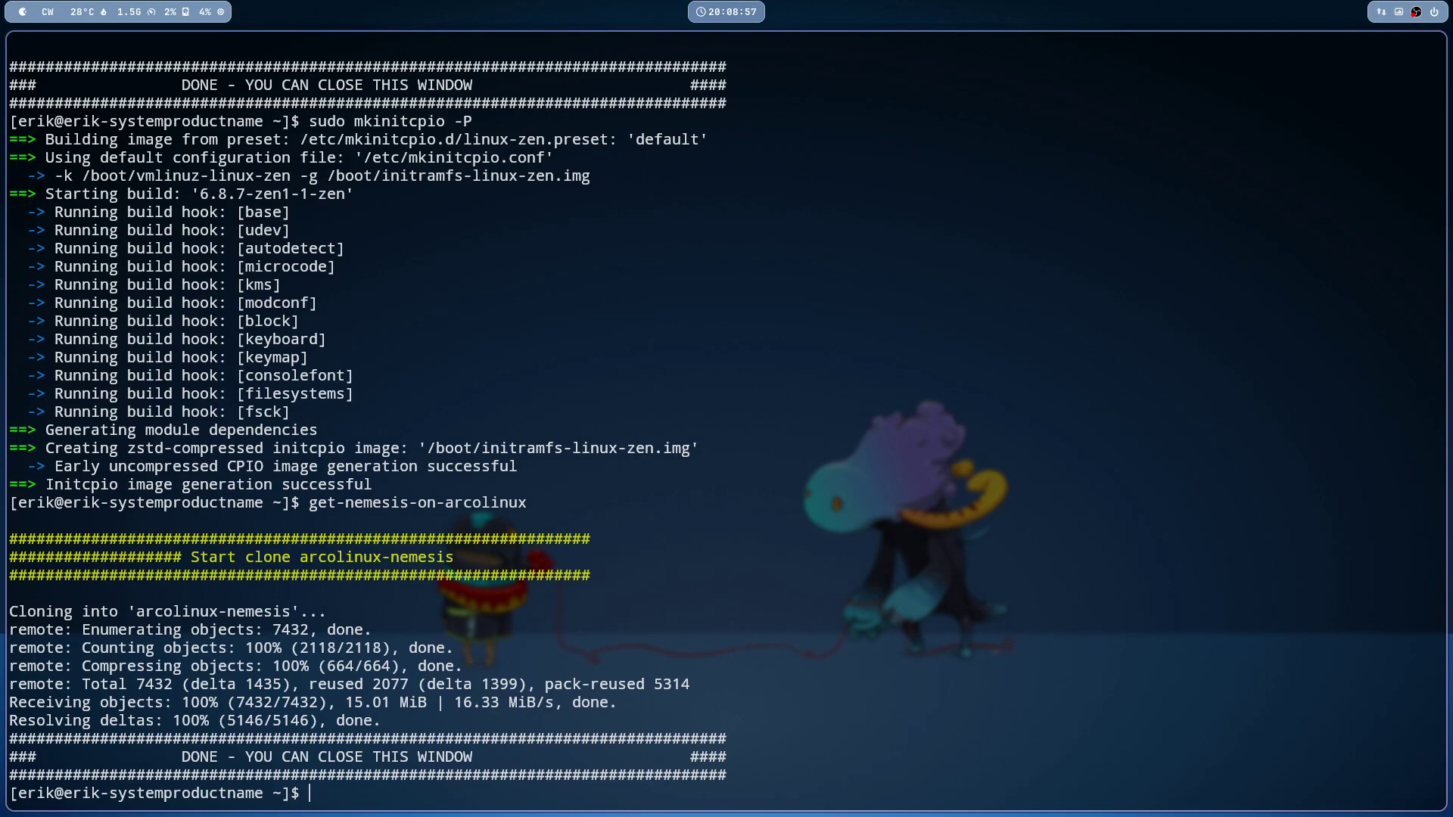
key("super+q")
key("super+shift+Return")
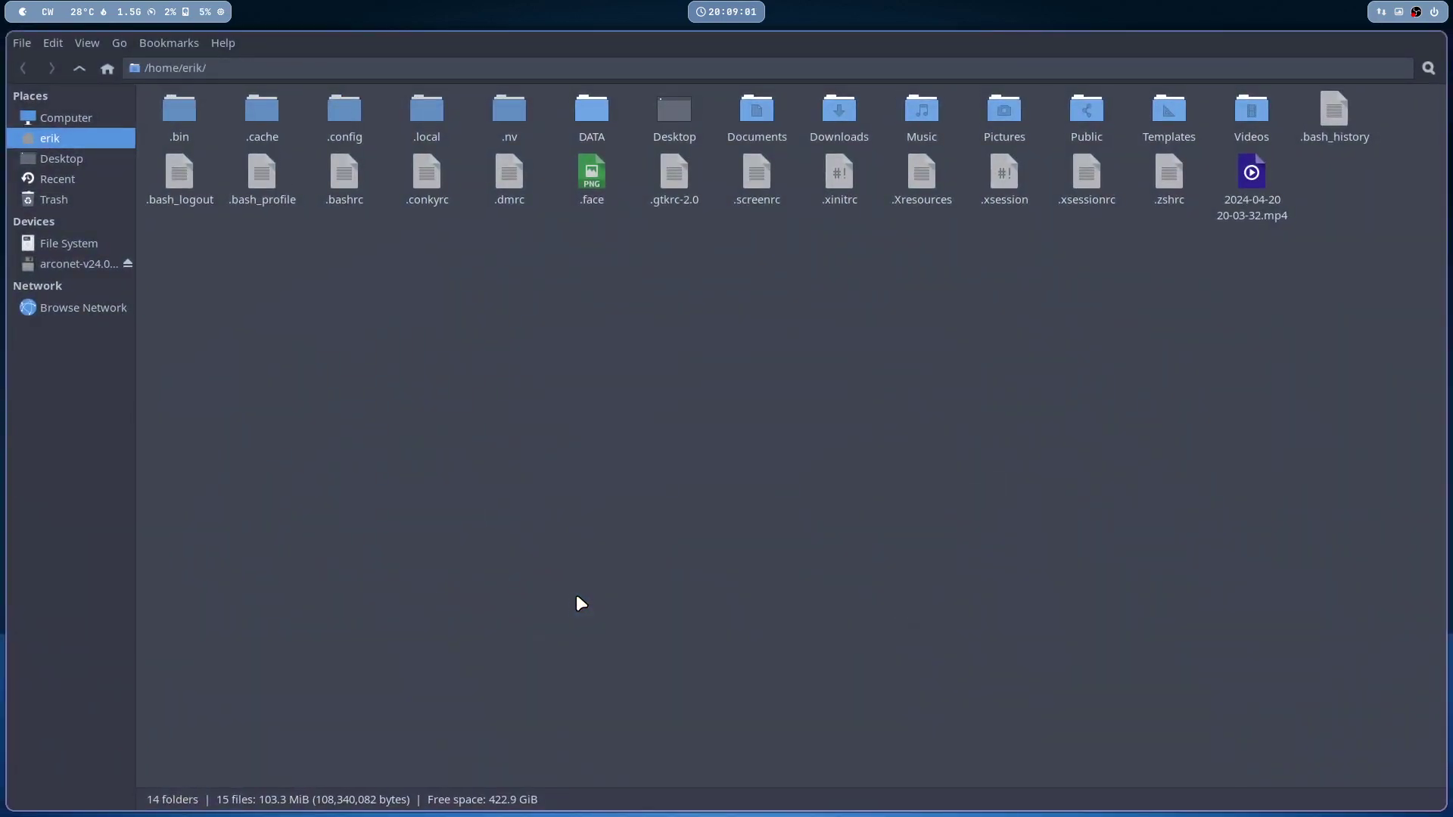
Step: Hide dotfiles, browse into DATA/arcolinux-nemesis, and open a terminal there via Open Terminal Here
key("ctrl+h")
double_click(187, 128)
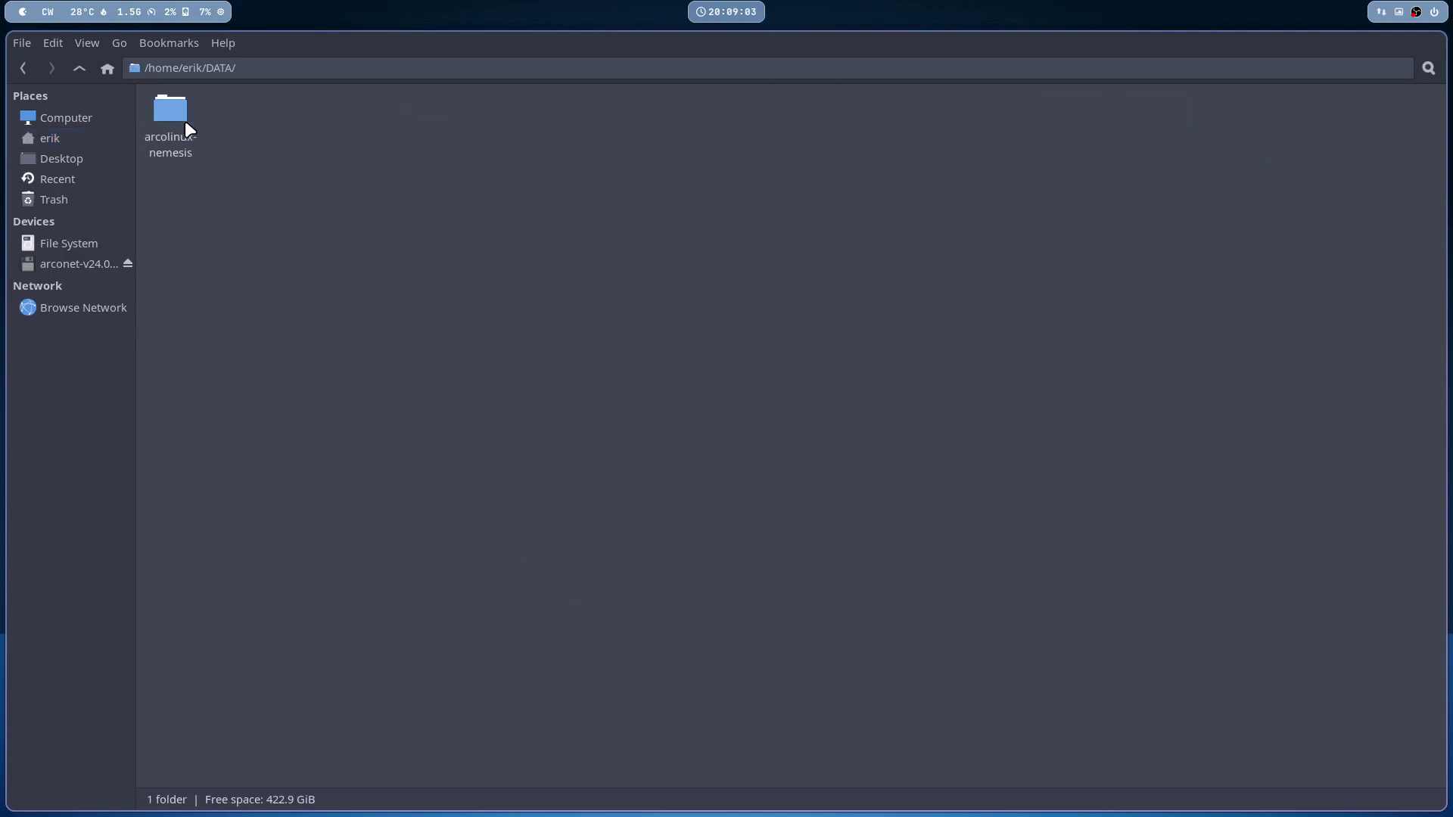
double_click(171, 111)
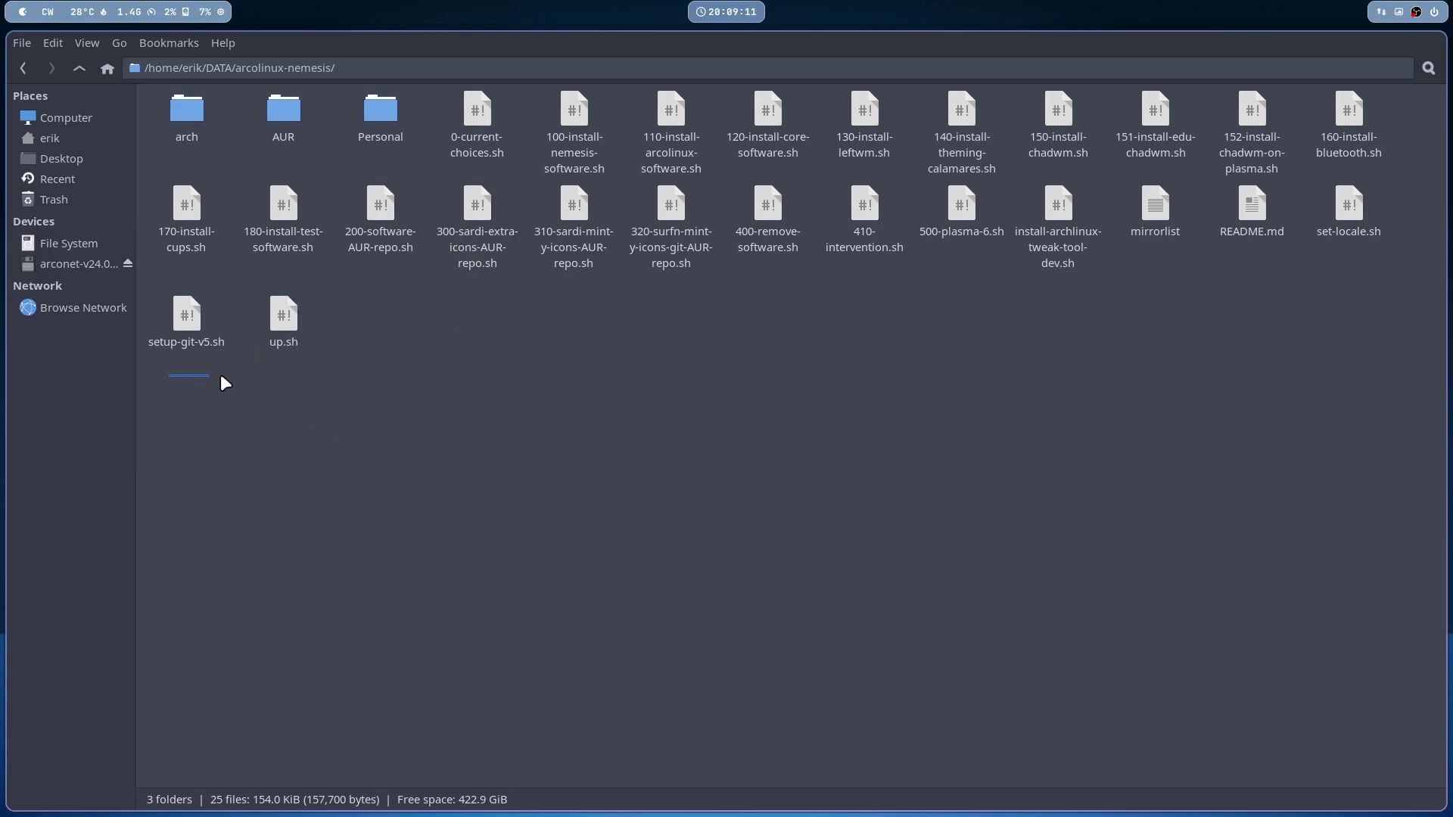
left_click_drag(220, 374, 1362, 114)
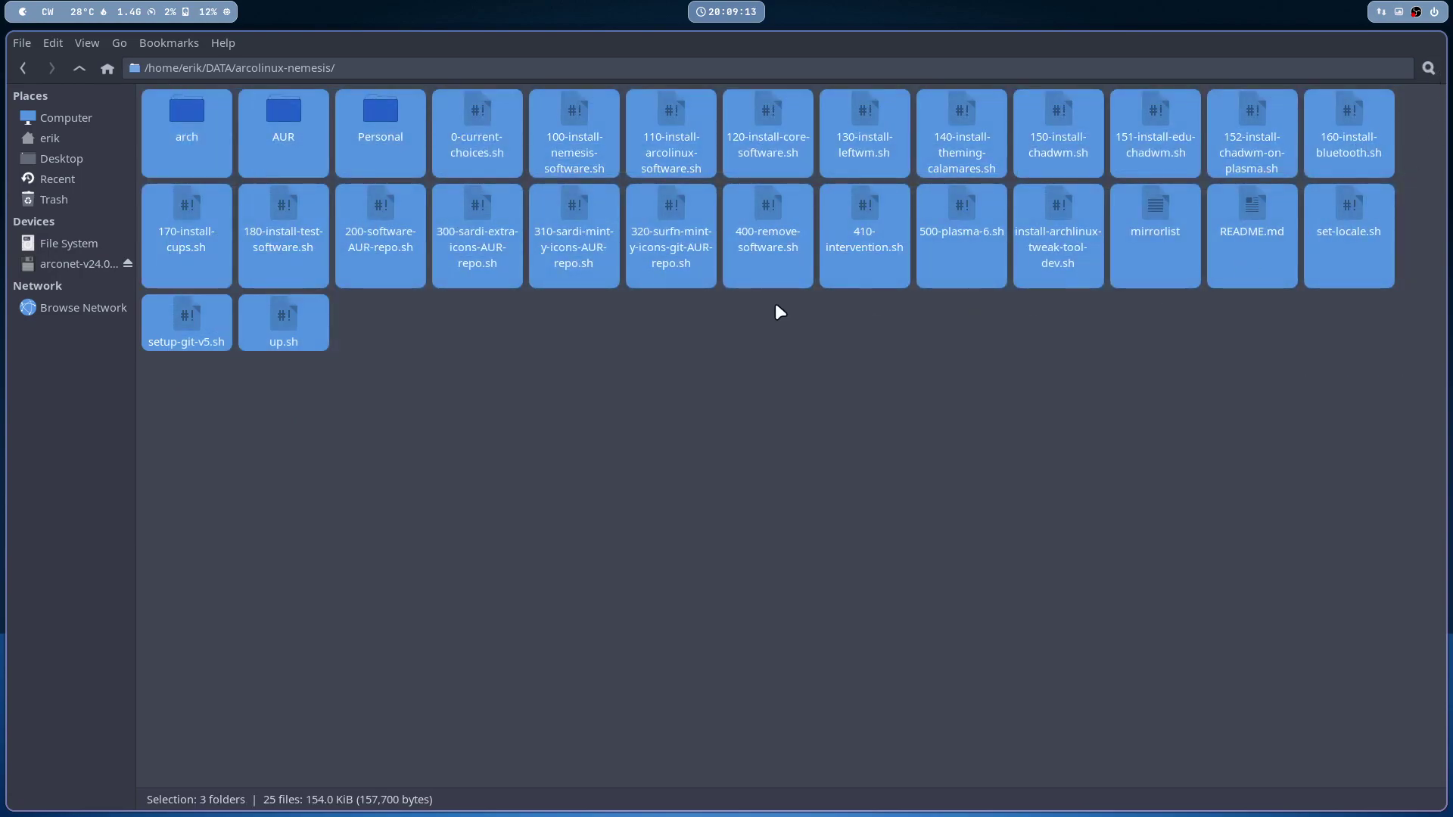
left_click(606, 334)
left_click(478, 125)
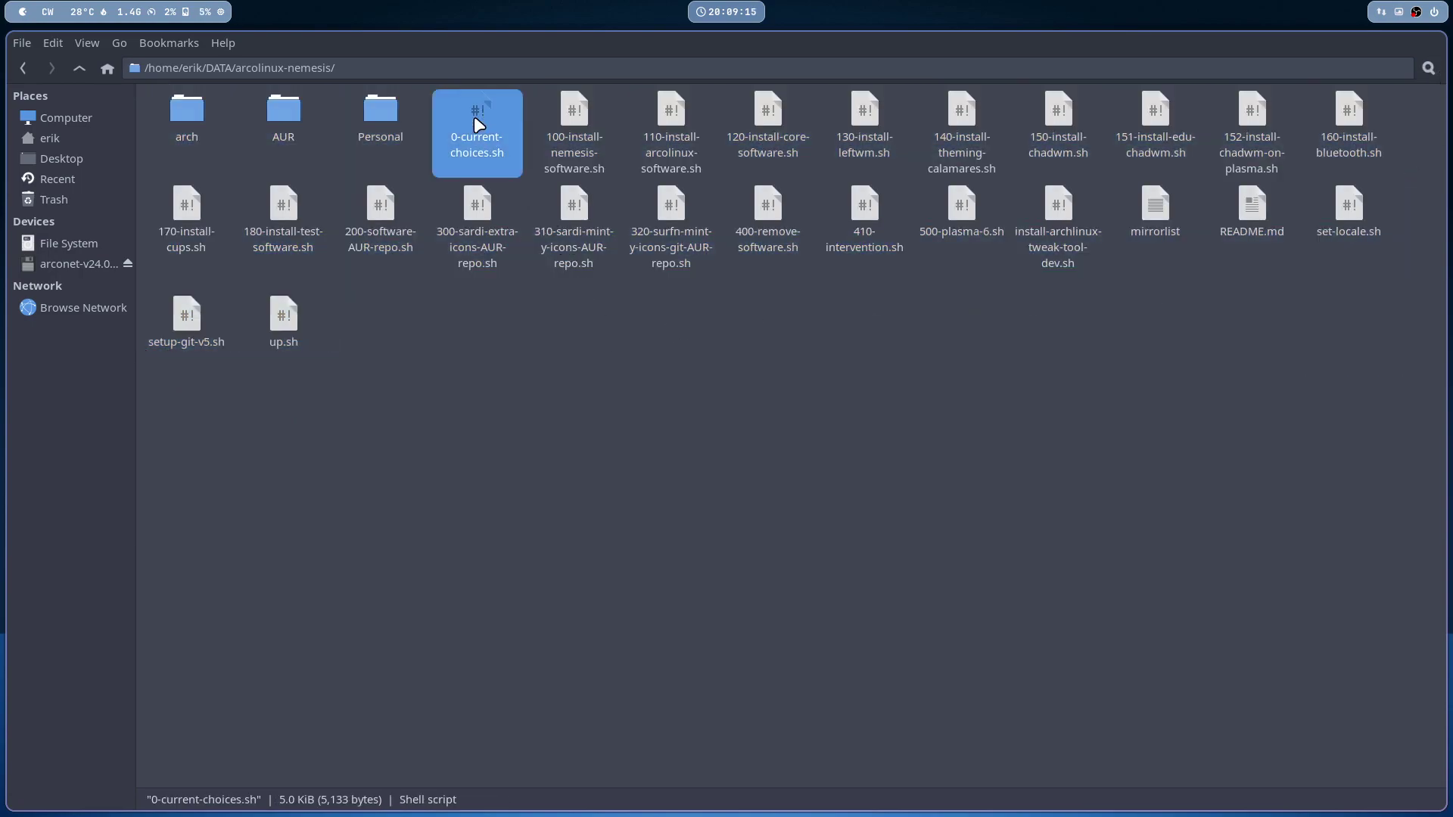
right_click(496, 318)
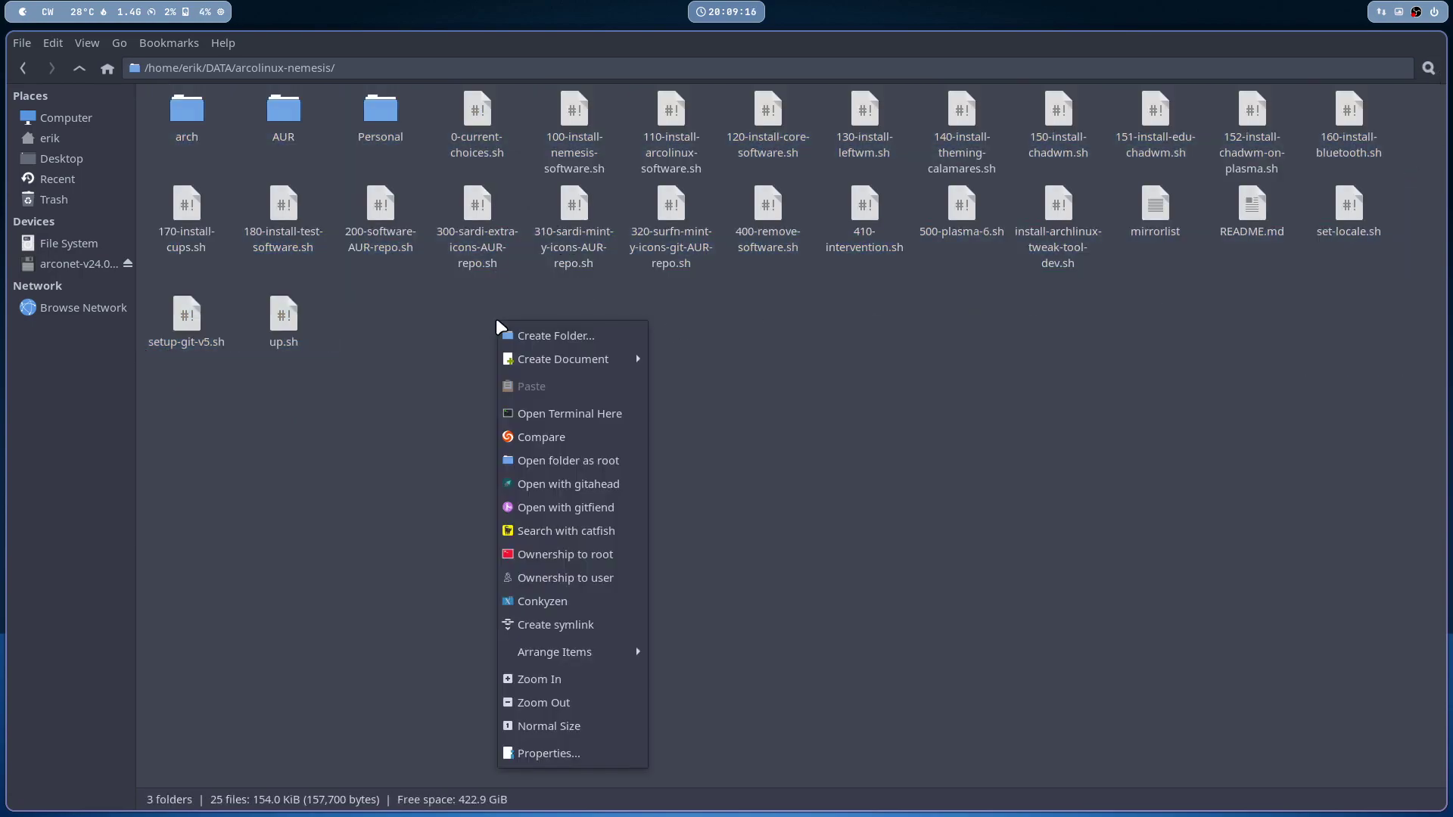
left_click(559, 413)
Step: Run ./0-current-choices.sh and enter the sudo password, retrying after the first failed attempt
type("./0")
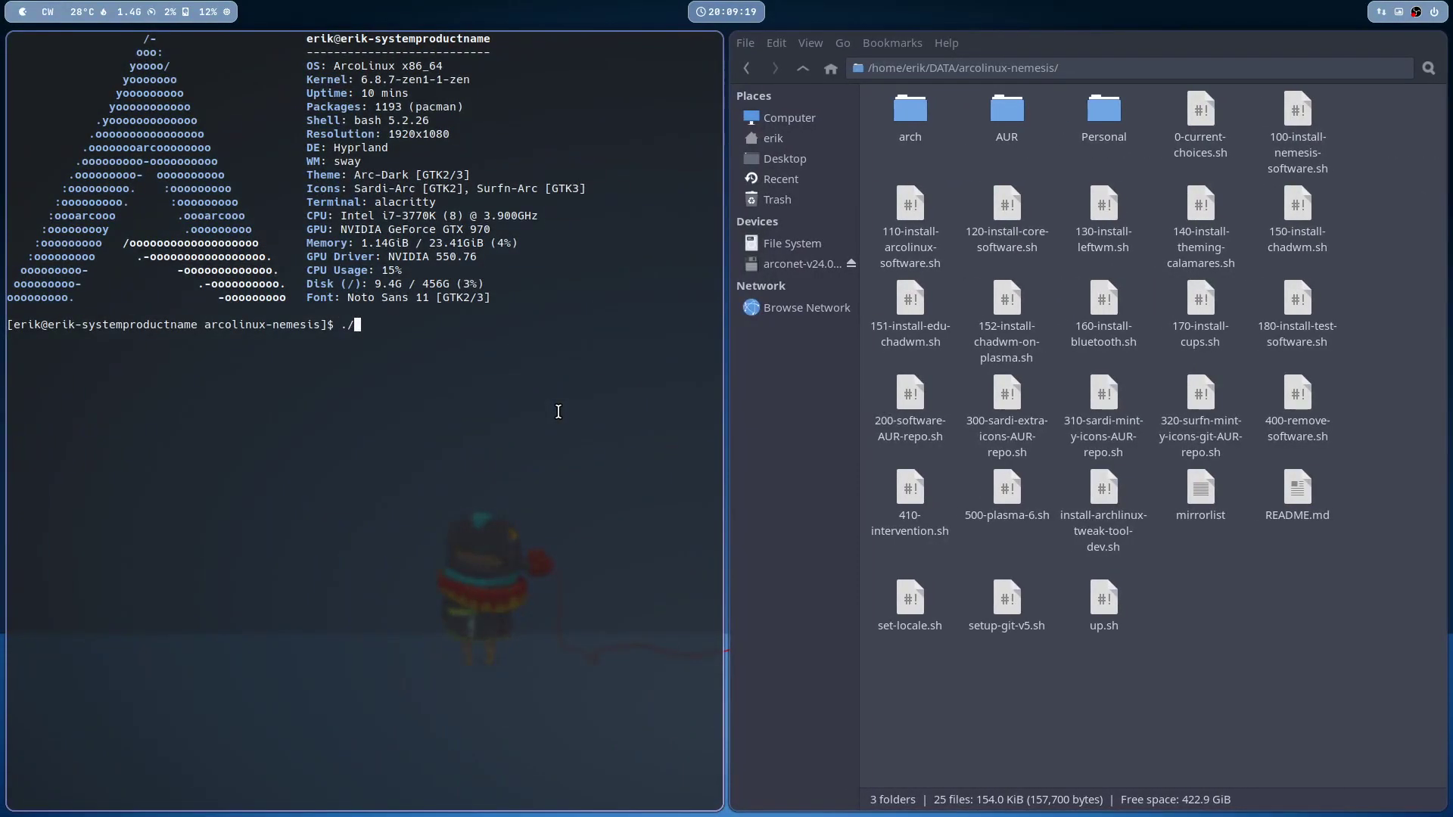
key("Tab")
key("Return")
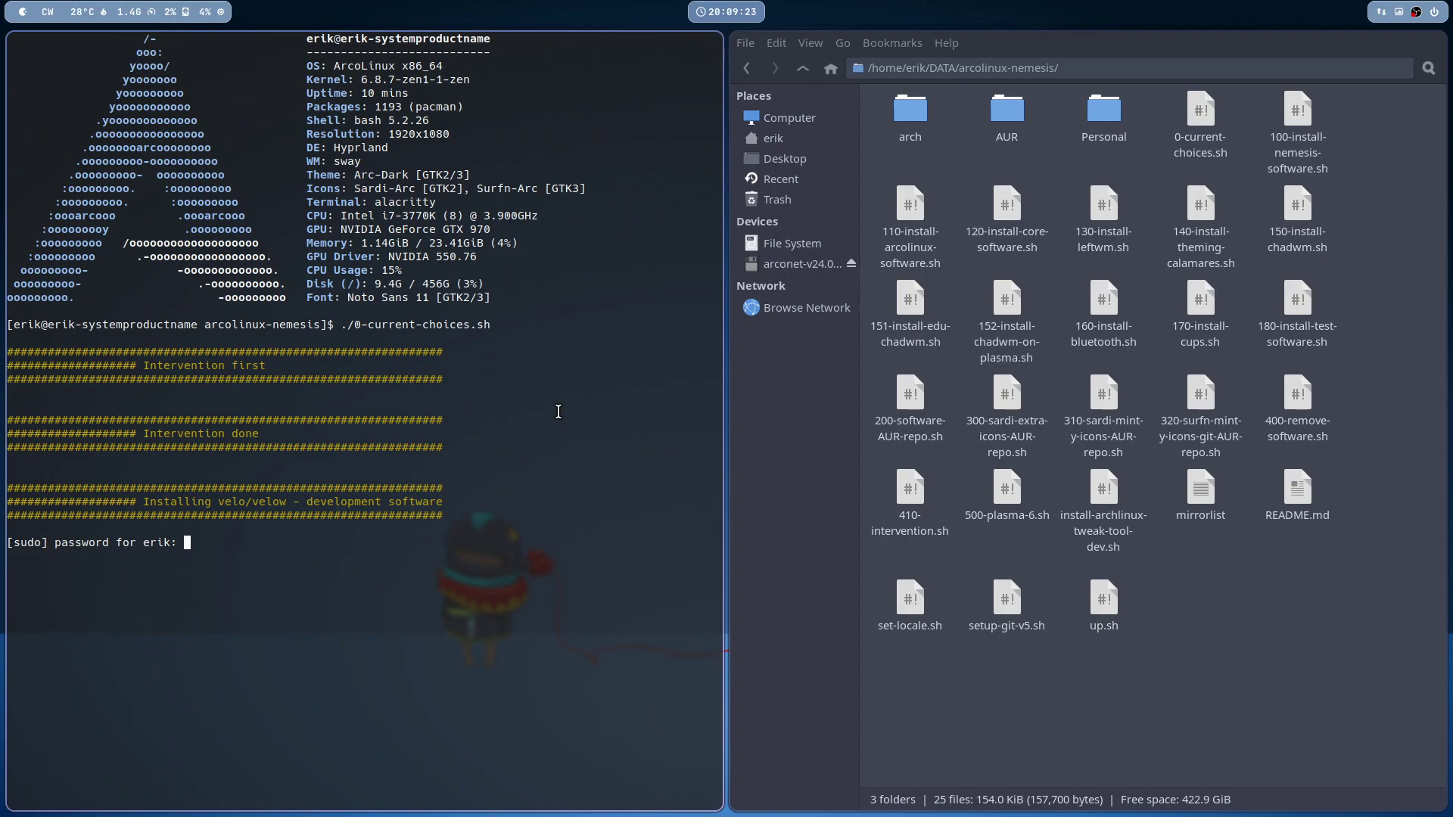
key("Return")
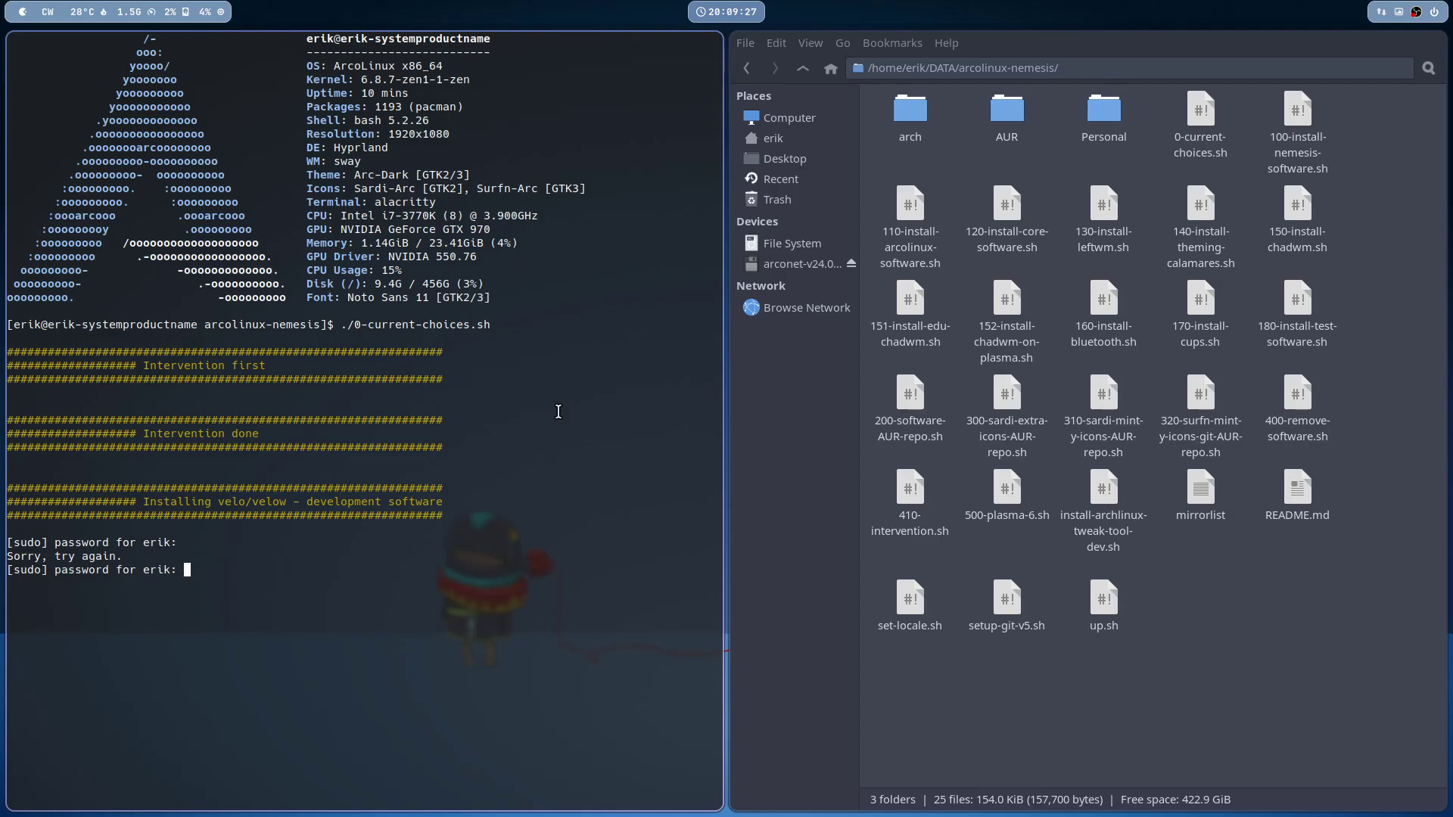
key("Return")
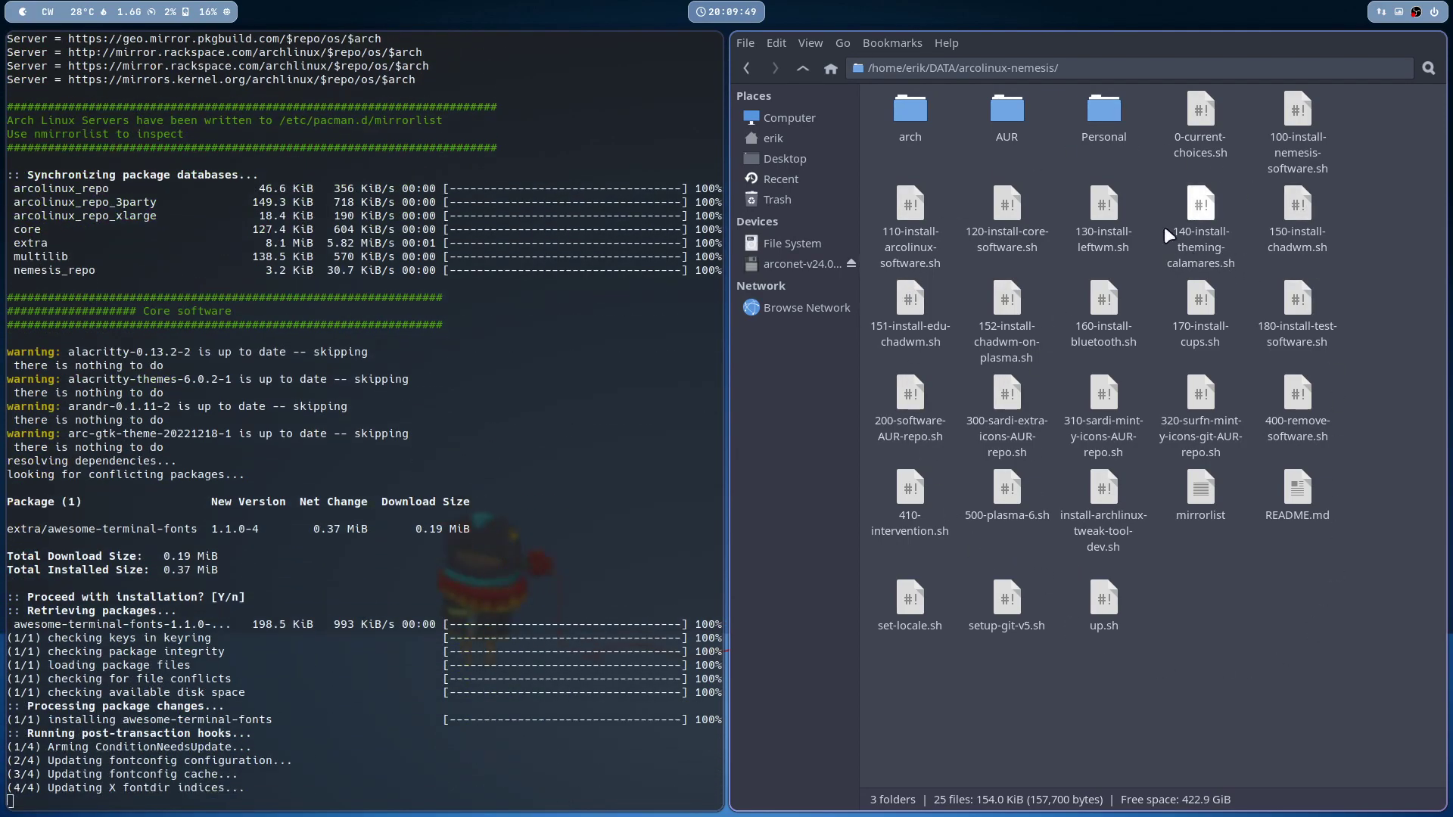
Step: Browse into the repository's Personal/settings folder and select the ckb-next folder
double_click(1103, 113)
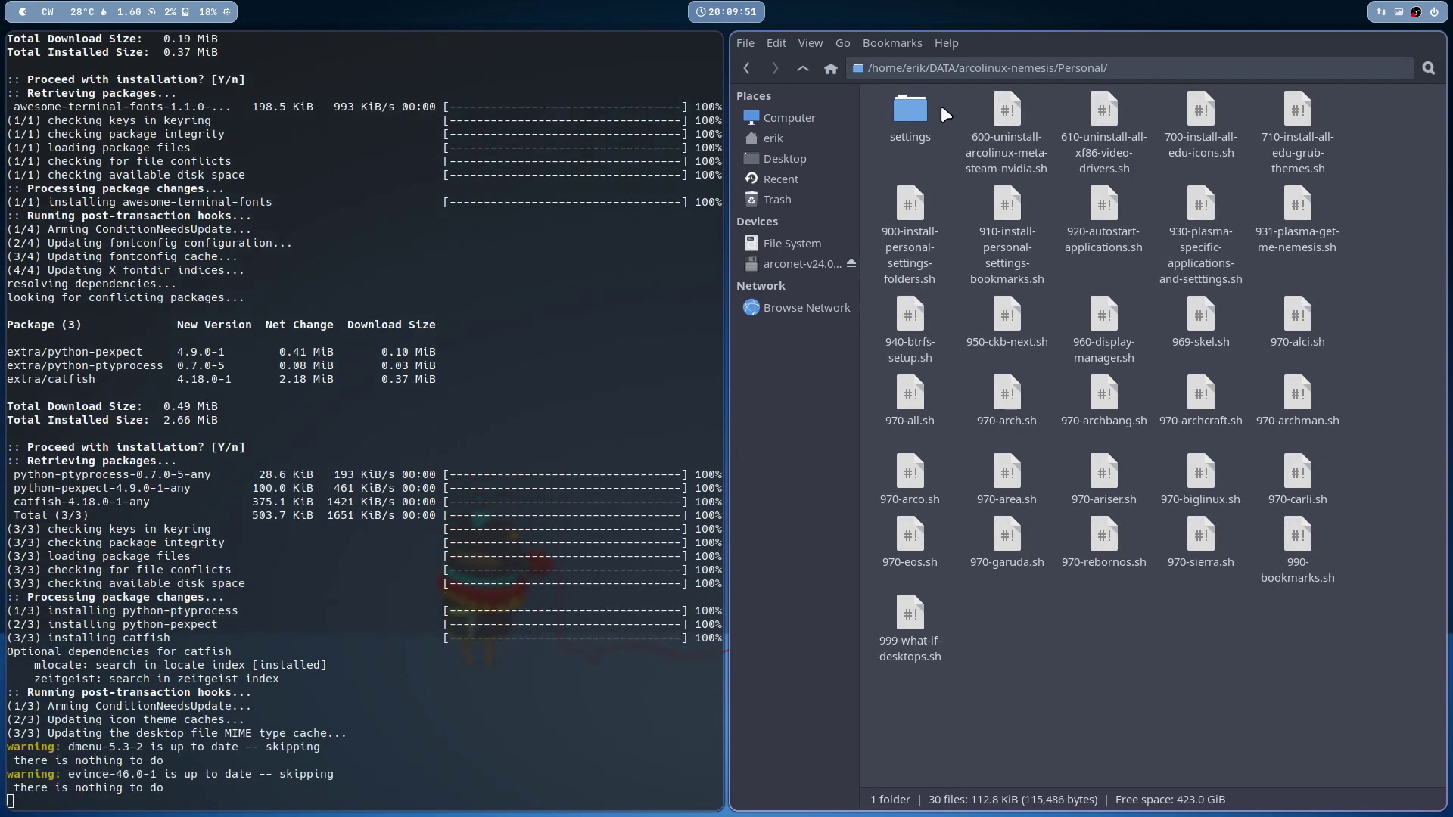
double_click(916, 113)
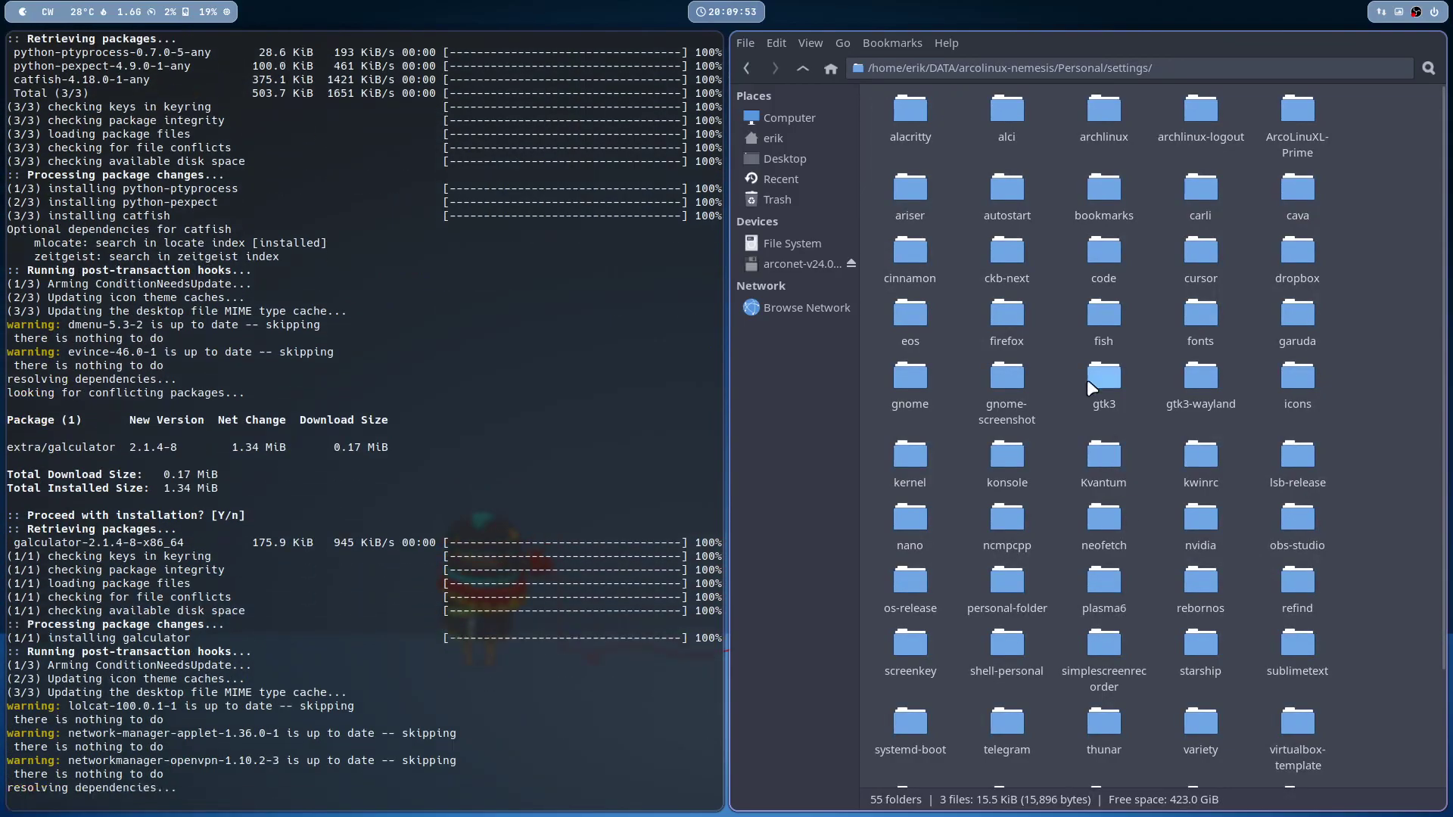
left_click(1007, 256)
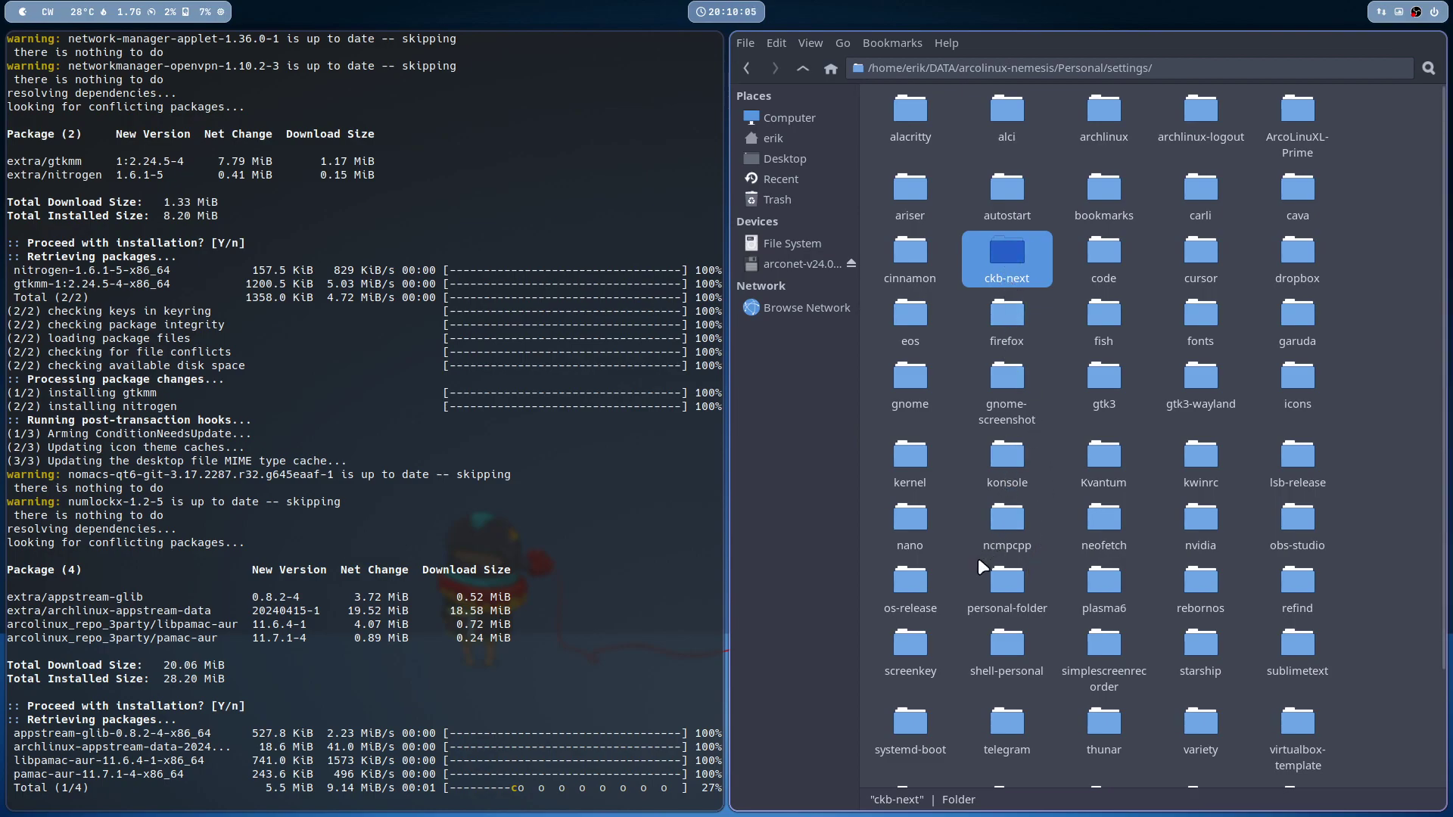
scroll(930, 680, "down", 3)
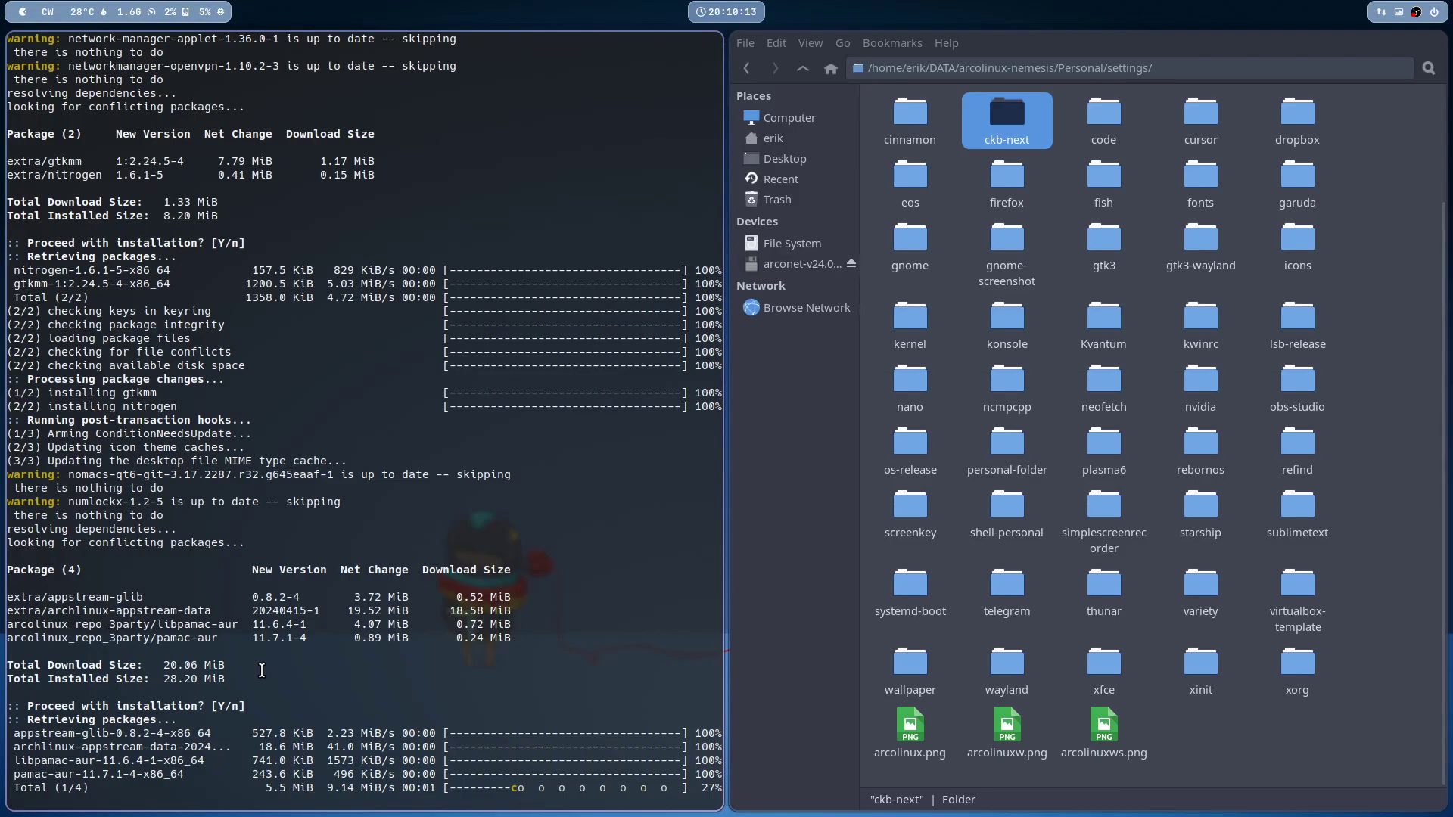
scroll(263, 671, "up", 4)
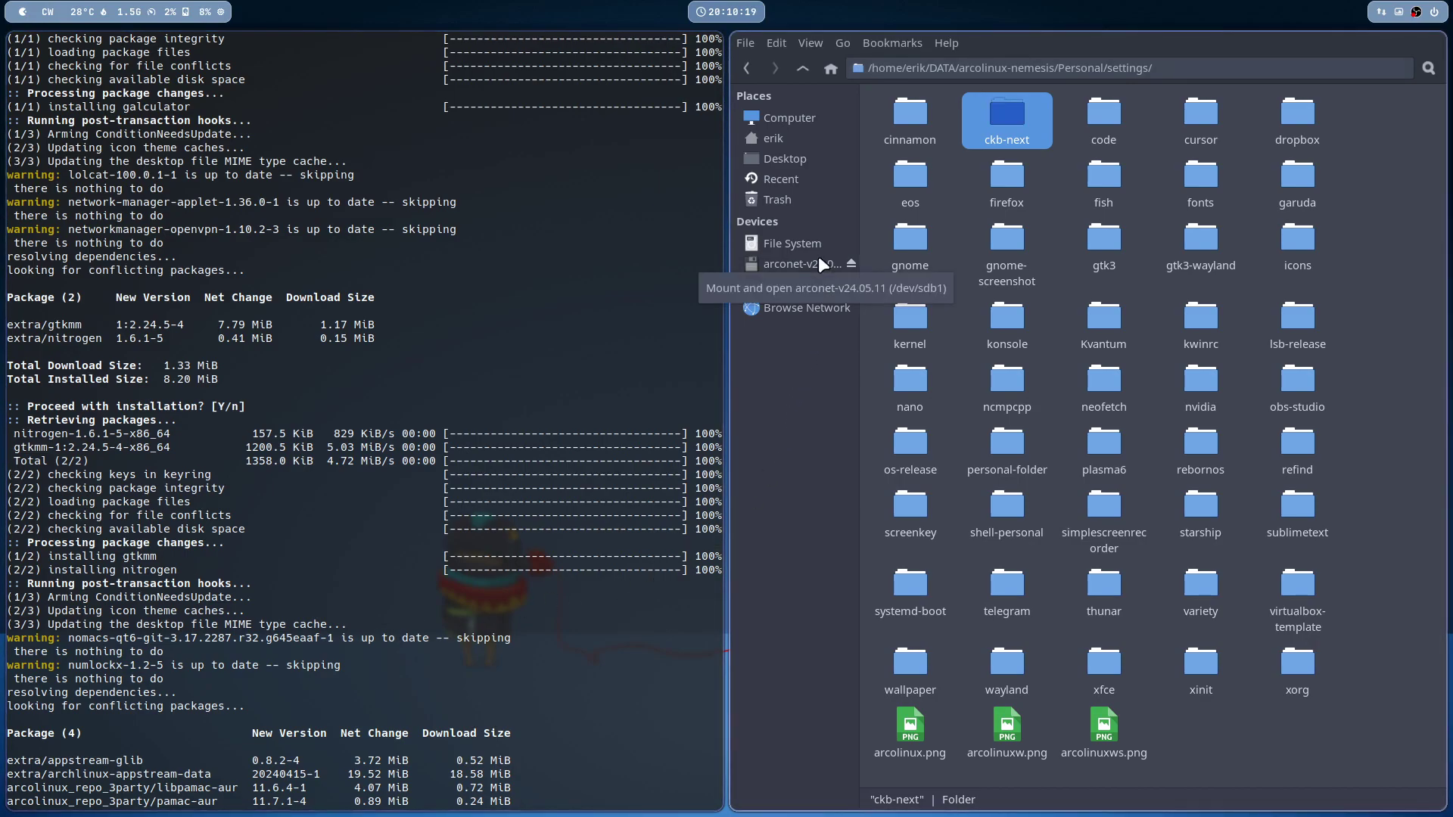
Step: Permanently empty the Trash from the Thunar sidebar
right_click(800, 199)
left_click(861, 287)
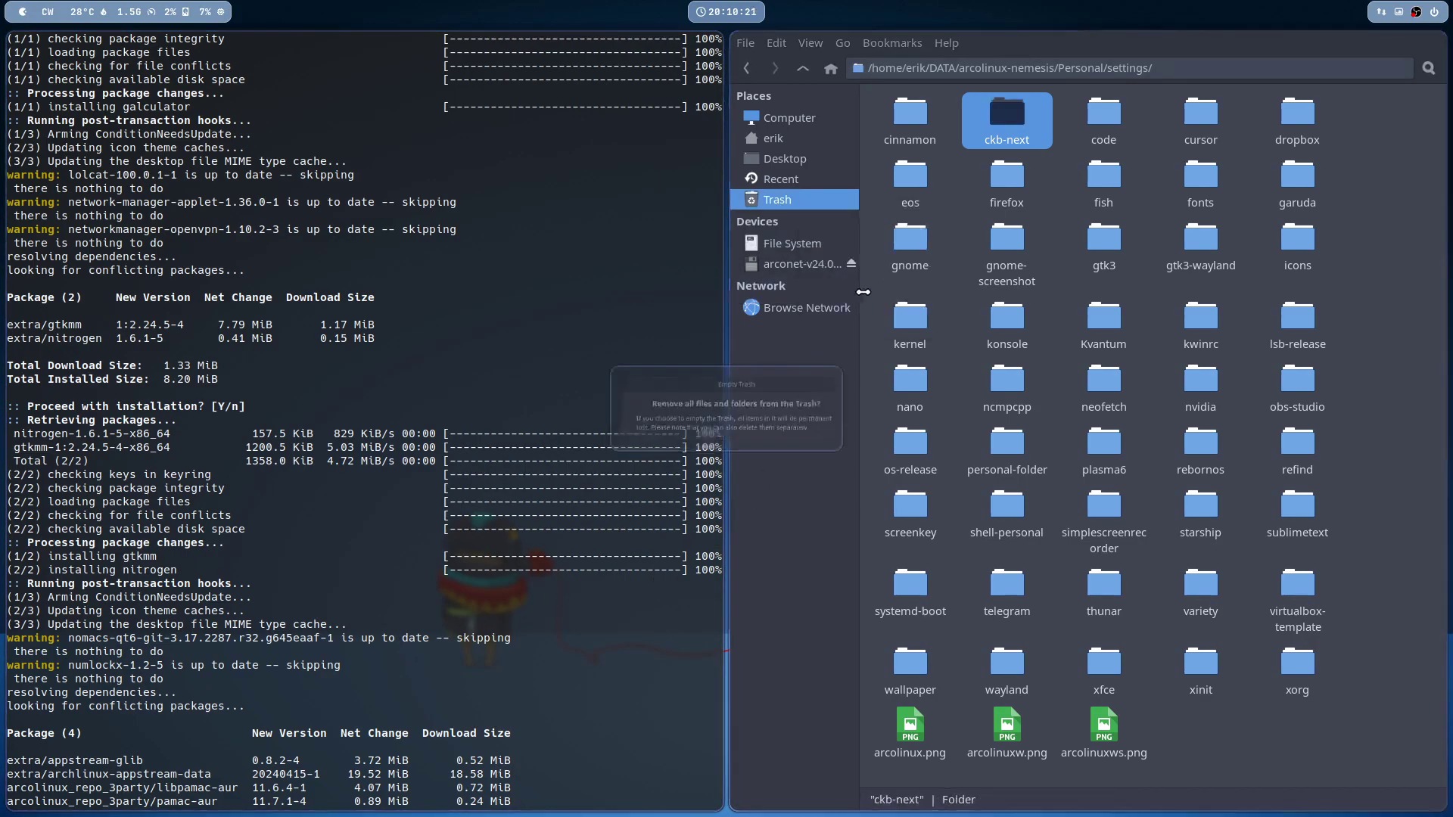
left_click(769, 464)
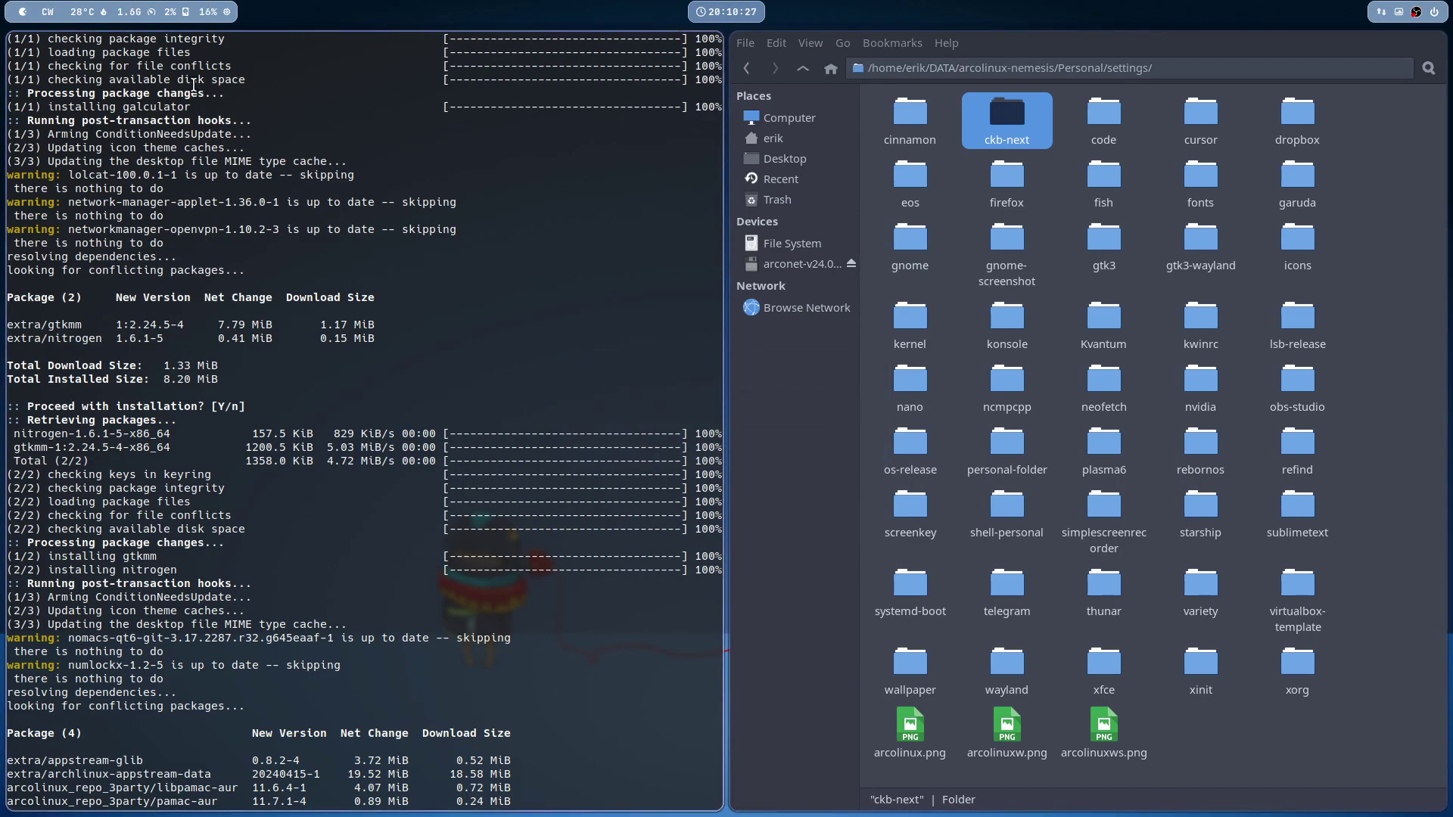
Step: Launch Sofirem by searching 'sof' in the app launcher and authenticate with the administrator password
key("super")
type("qso")
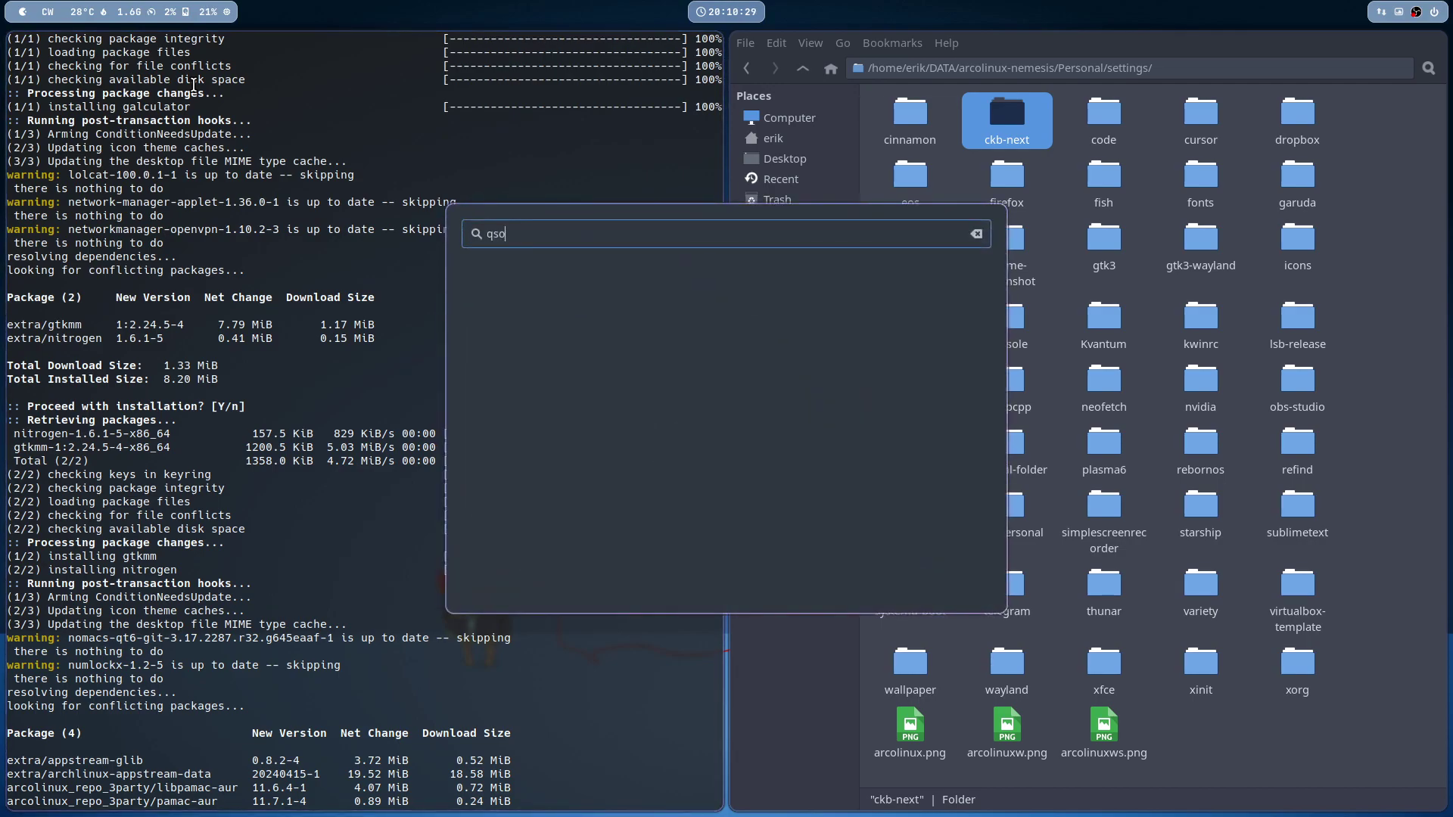
key("BackSpace")
type("sof")
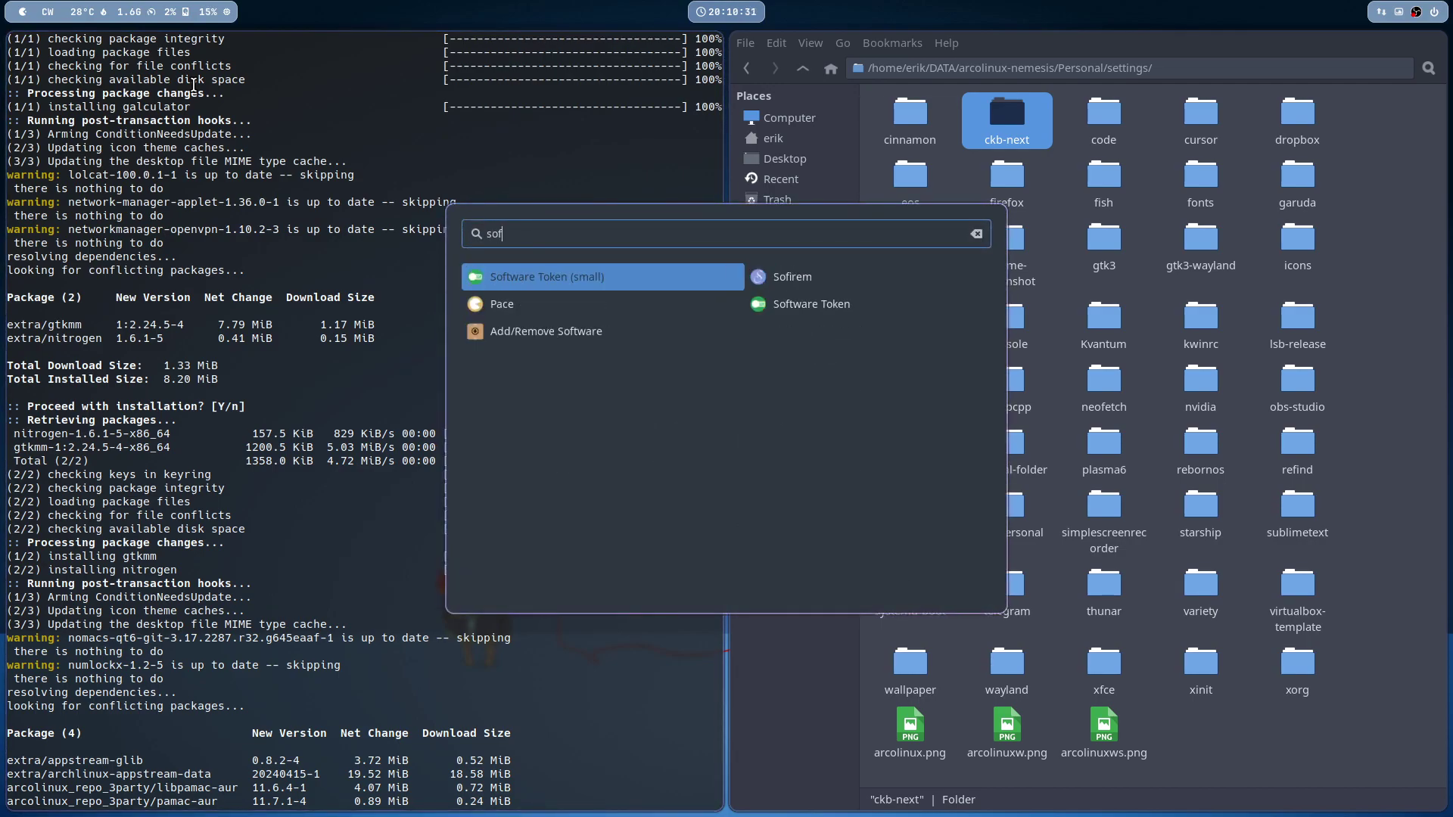
key("Tab")
key("Right")
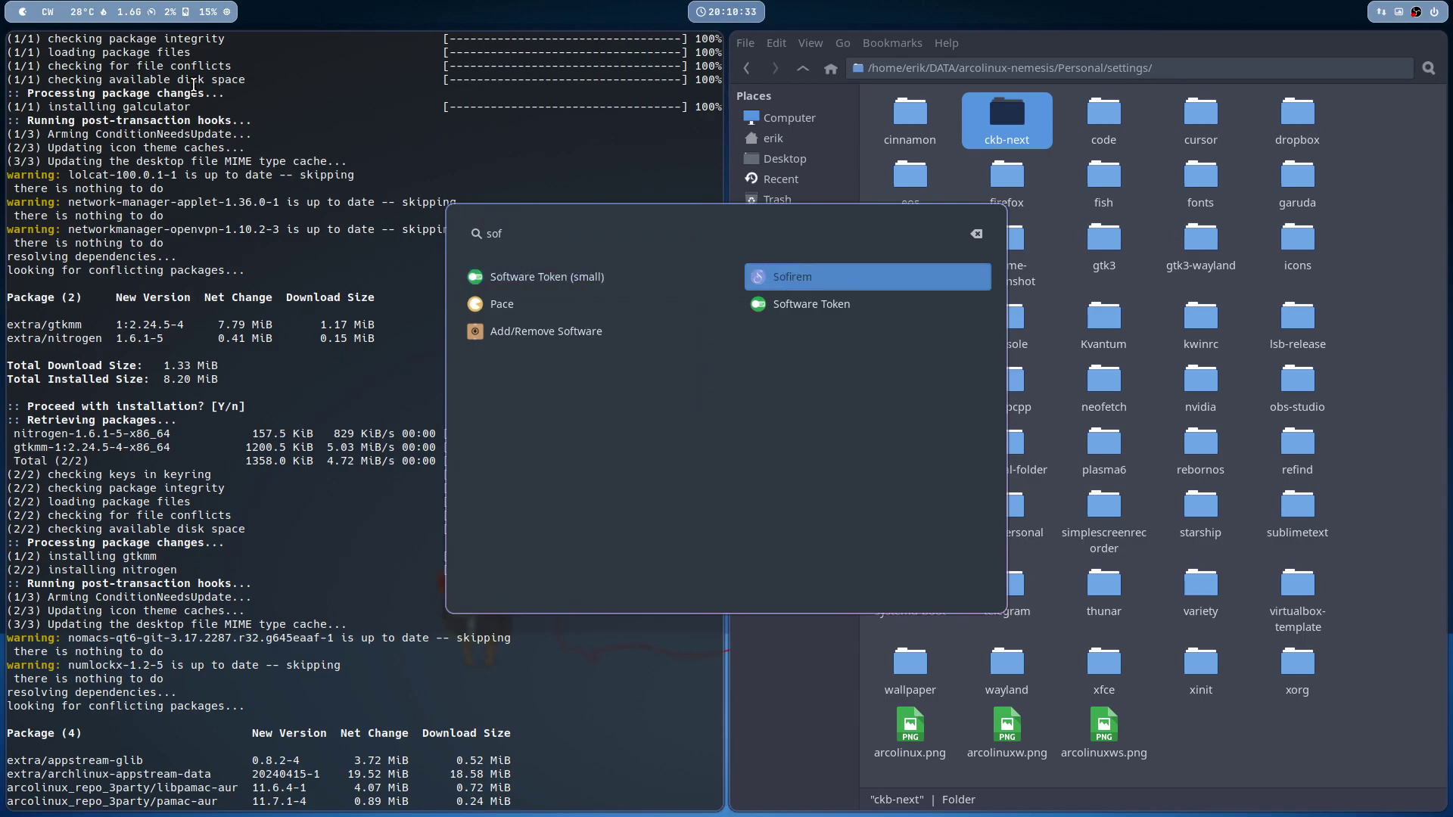
key("Return")
type("****")
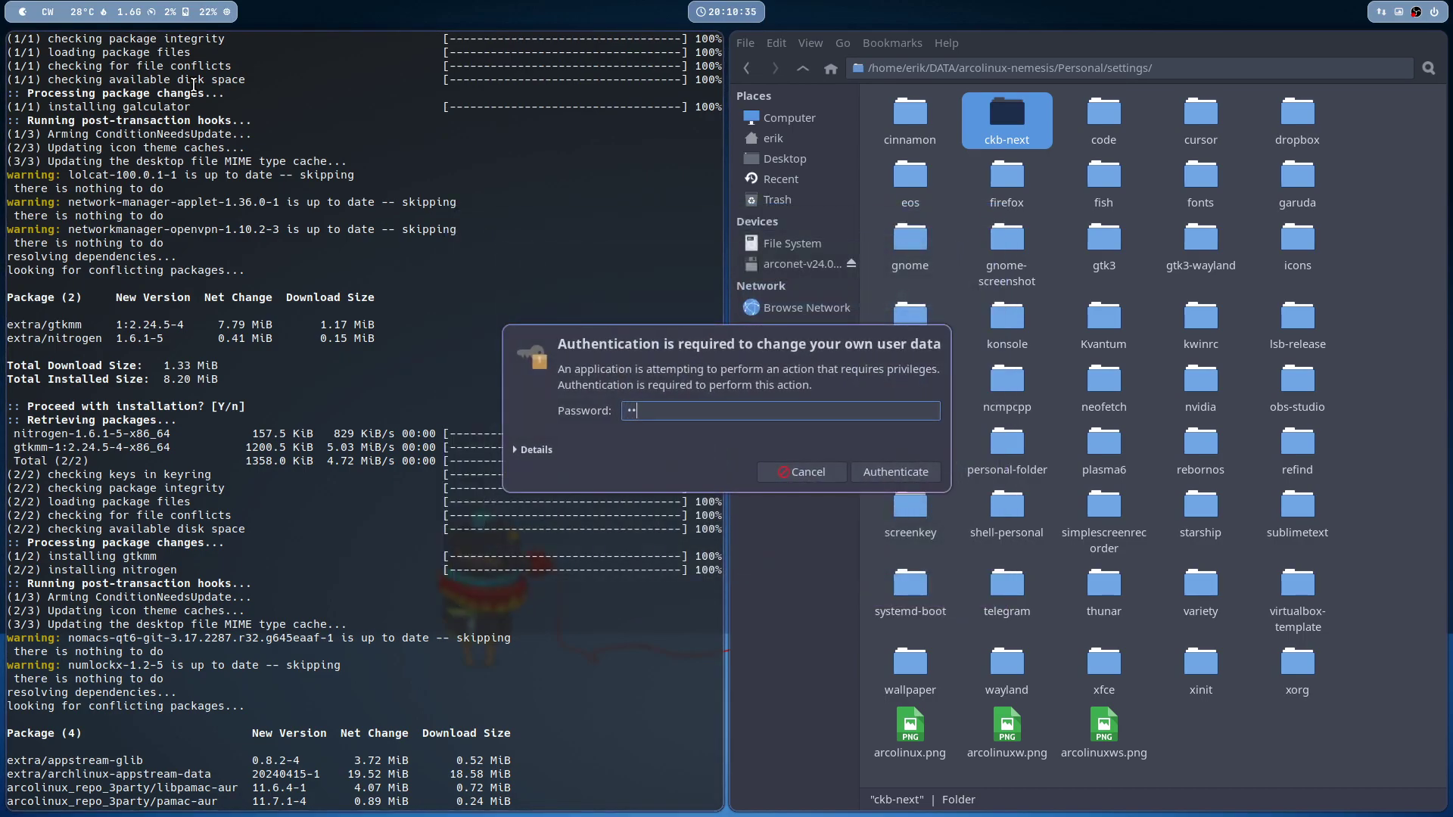
key("Return")
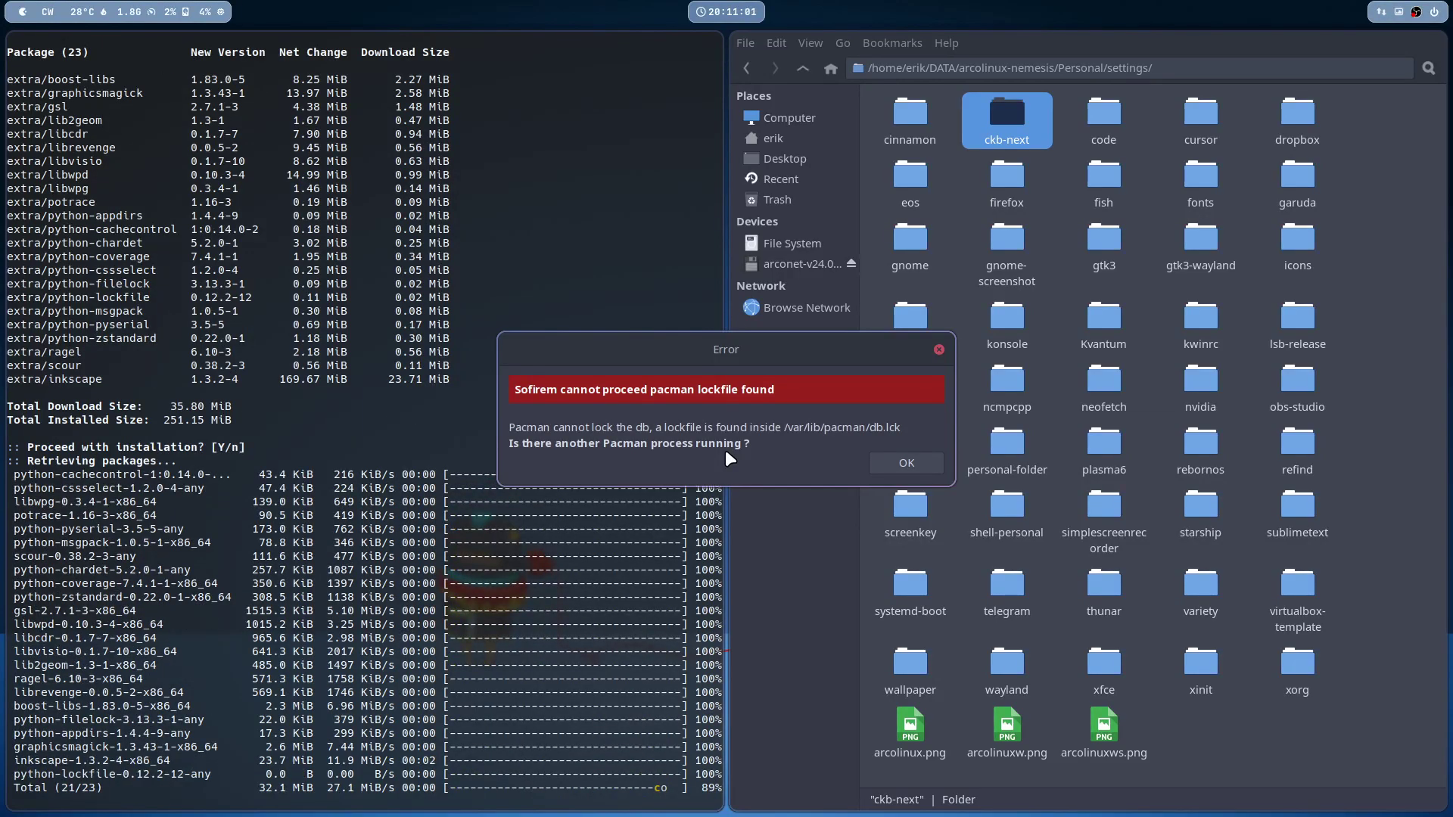
Step: Dismiss Sofirem's pacman lockfile error so the setup script keeps installing packages
left_click(941, 348)
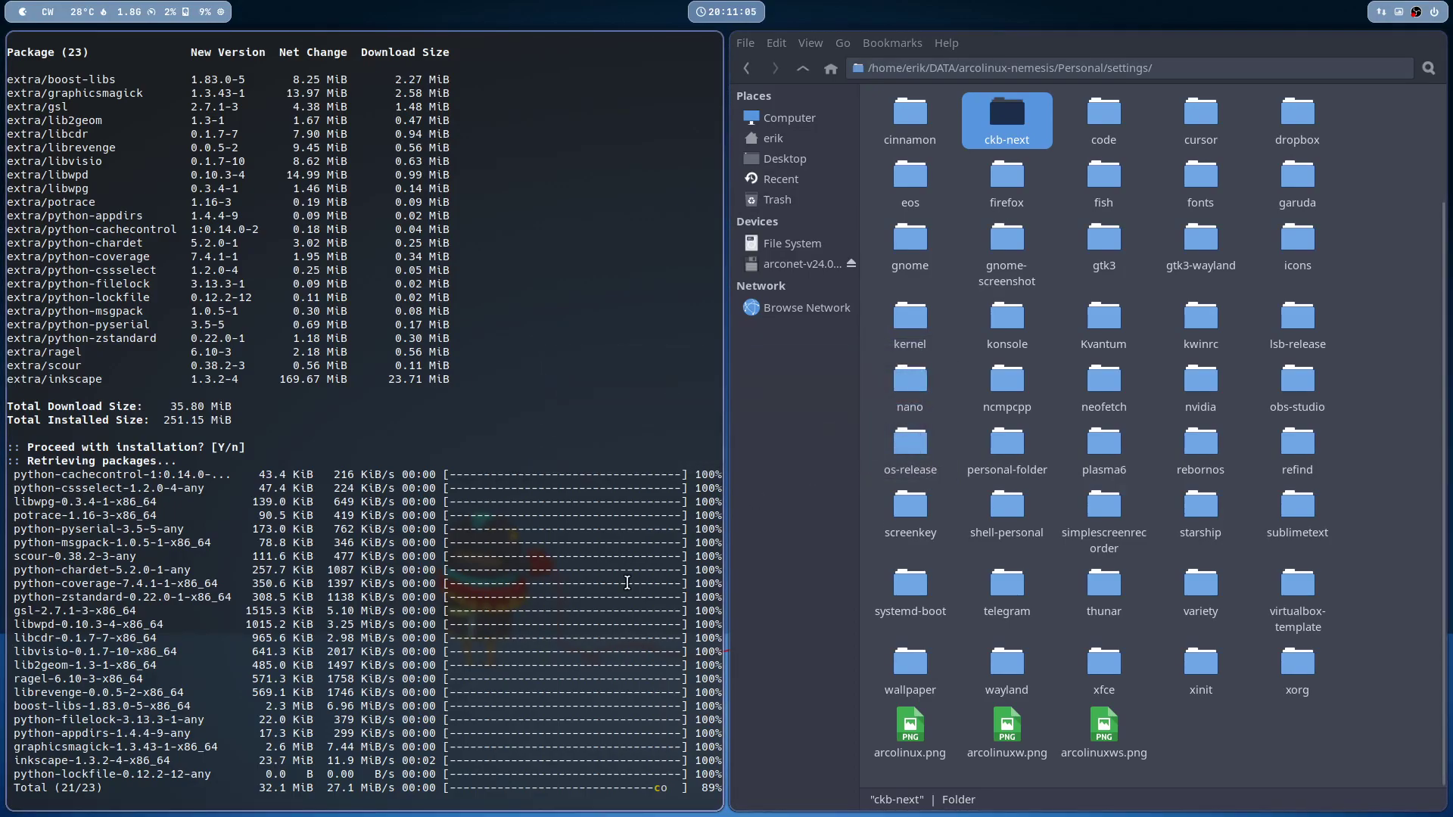